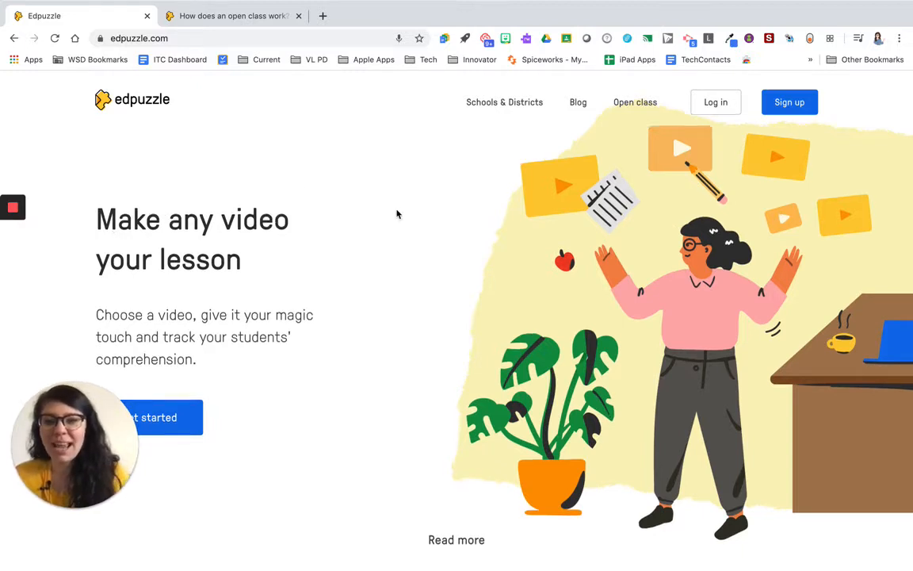
{"action": "scroll", "coordinate": [397, 213], "scroll_direction": "down", "scroll_amount": 10}
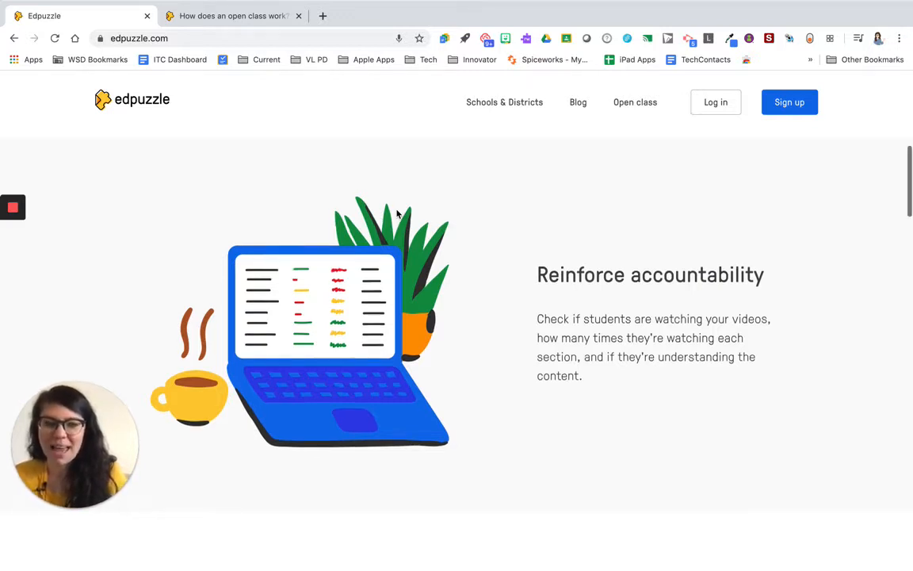
{"action": "scroll", "coordinate": [397, 211], "scroll_direction": "down", "scroll_amount": 5}
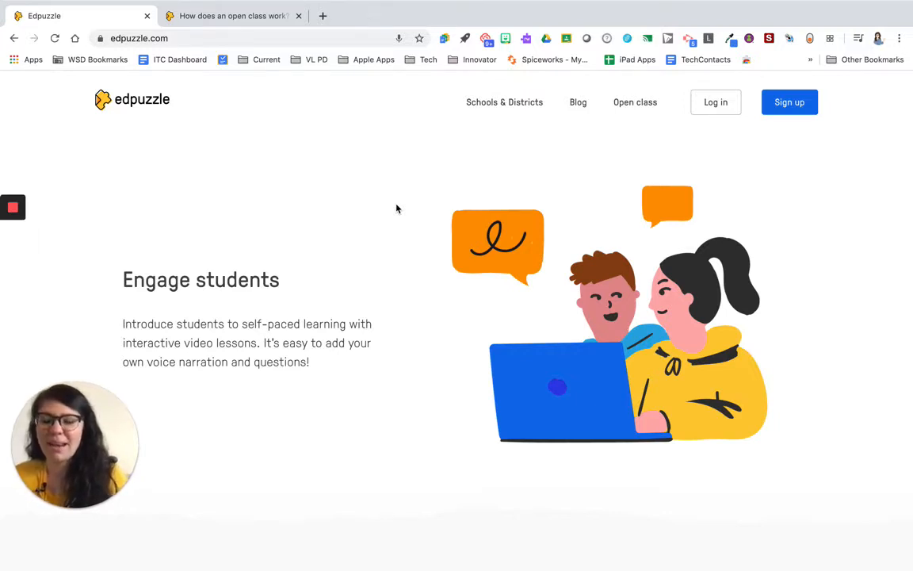
{"action": "scroll", "coordinate": [397, 208], "scroll_direction": "down", "scroll_amount": 5}
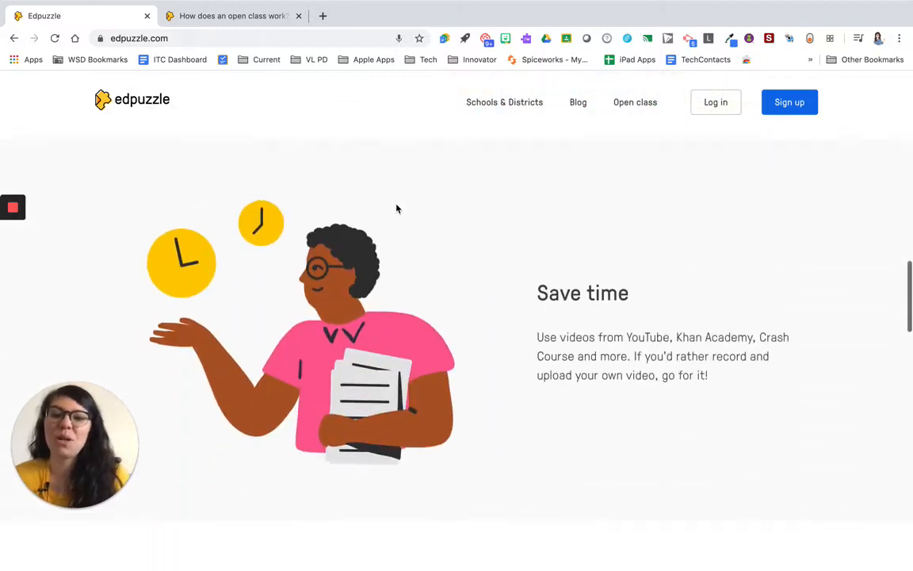
{"action": "scroll", "coordinate": [397, 209], "scroll_direction": "down", "scroll_amount": 4}
{"action": "scroll", "coordinate": [398, 208], "scroll_direction": "up", "scroll_amount": 15}
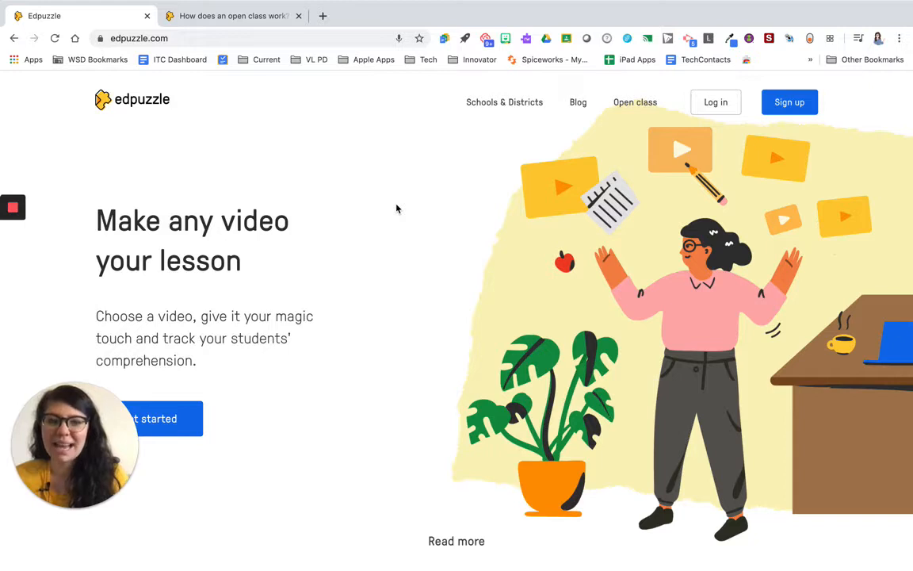
Log in as a teacher using Google sign-in with the listed school account
{"action": "left_click", "coordinate": [701, 113]}
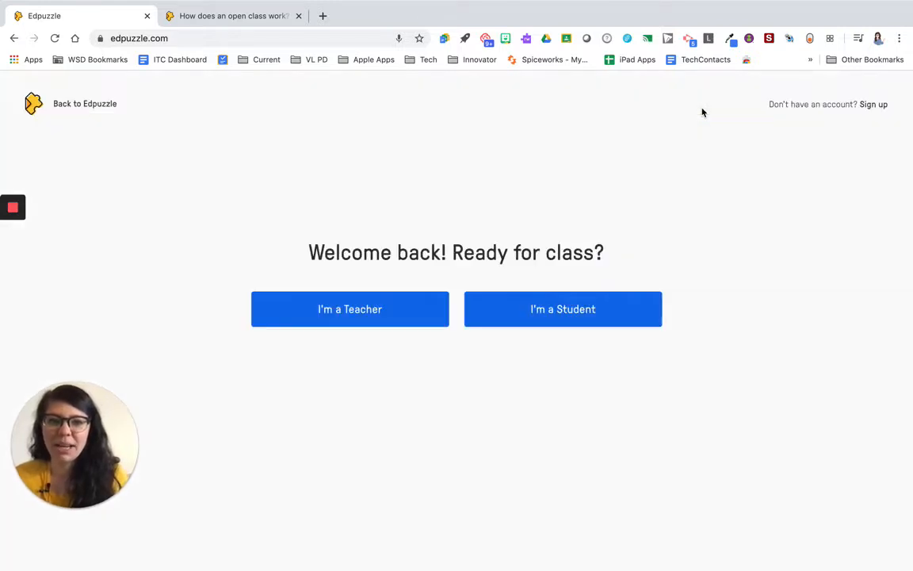
{"action": "left_click", "coordinate": [364, 316]}
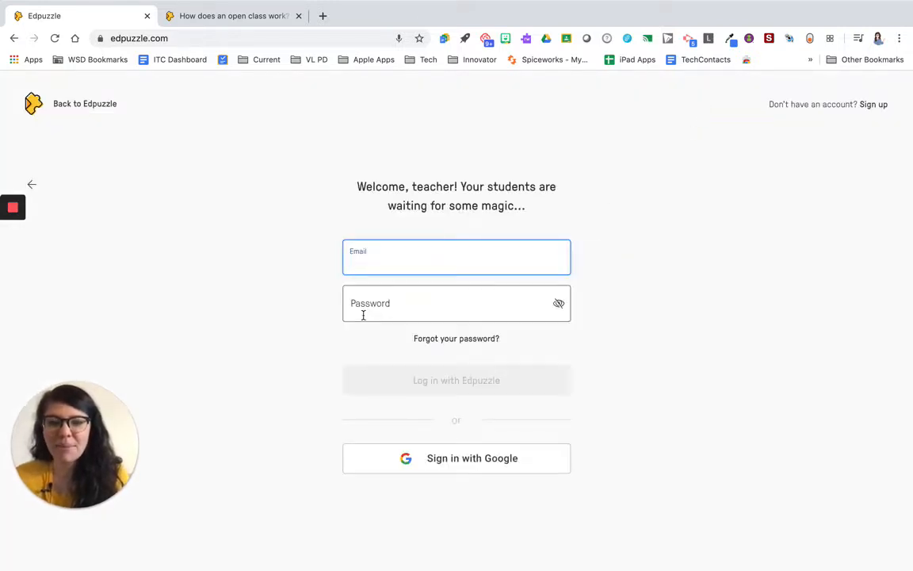
{"action": "left_click", "coordinate": [447, 459]}
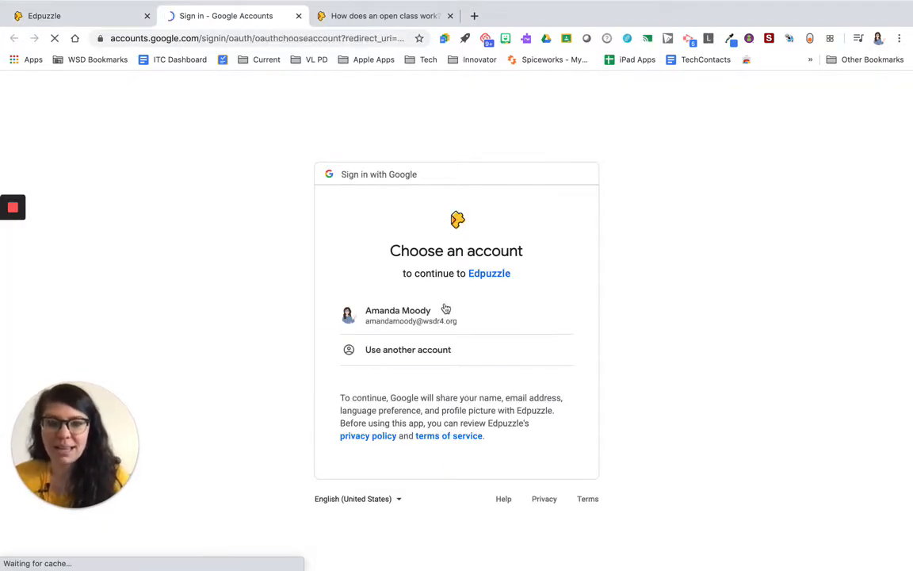
{"action": "left_click", "coordinate": [444, 313]}
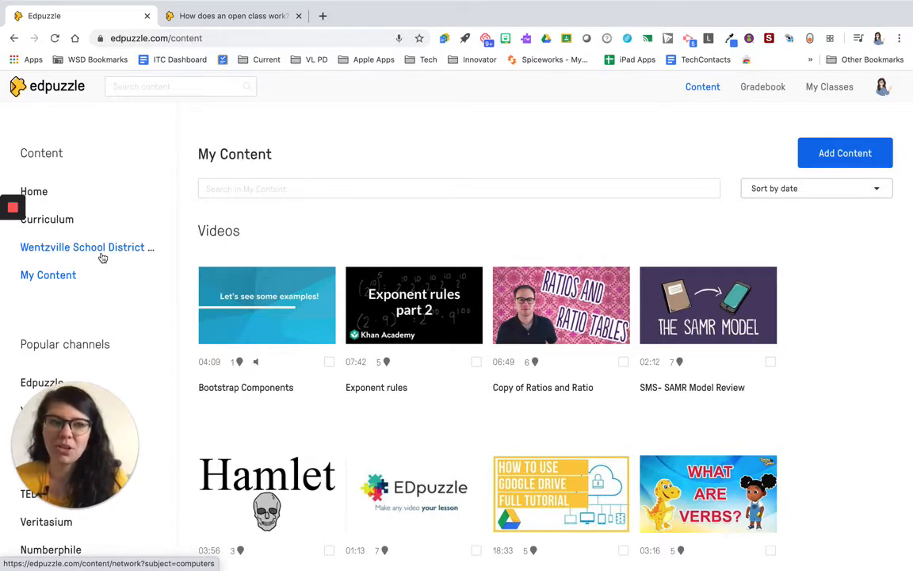
Go to the teacher's class list and start creating a new class from scratch, without Google Classroom
{"action": "left_click", "coordinate": [842, 93]}
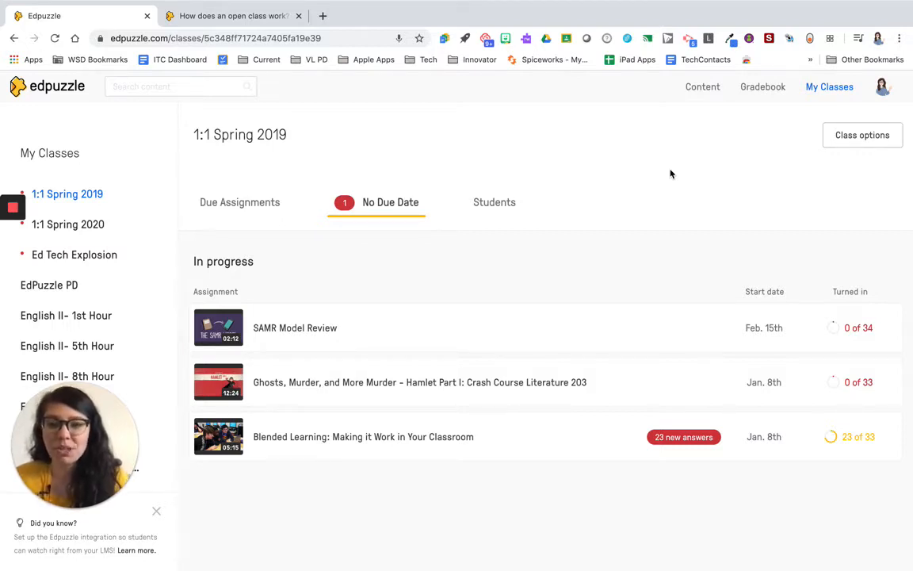
{"action": "left_click_drag", "start_coordinate": [62, 428], "coordinate": [824, 428]}
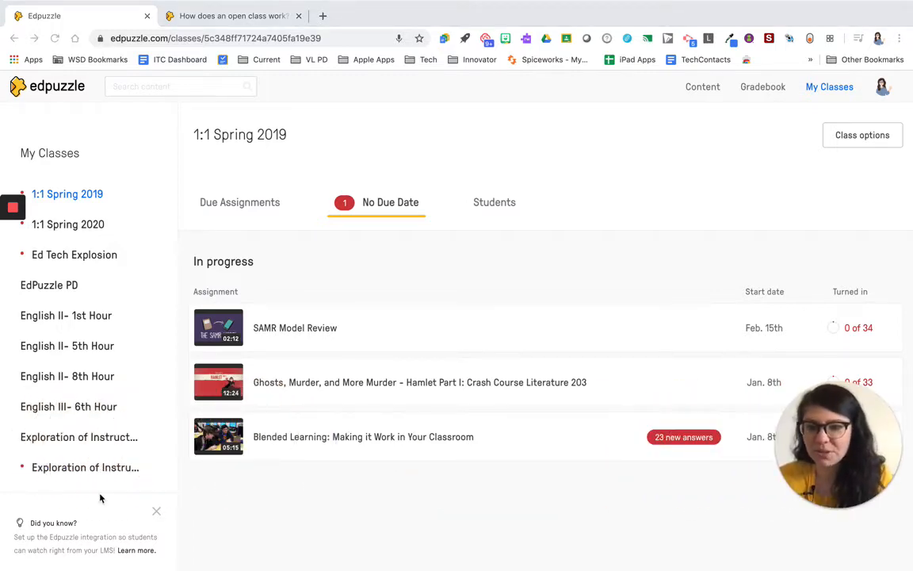
{"action": "scroll", "coordinate": [79, 428], "scroll_direction": "down", "scroll_amount": 5}
{"action": "scroll", "coordinate": [79, 428], "scroll_direction": "up", "scroll_amount": 5}
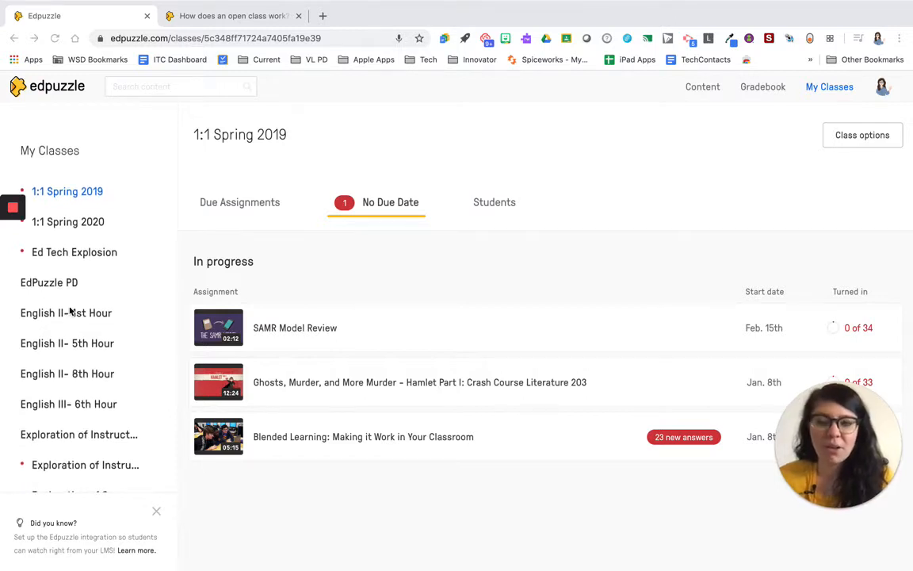
{"action": "scroll", "coordinate": [72, 311], "scroll_direction": "down", "scroll_amount": 5}
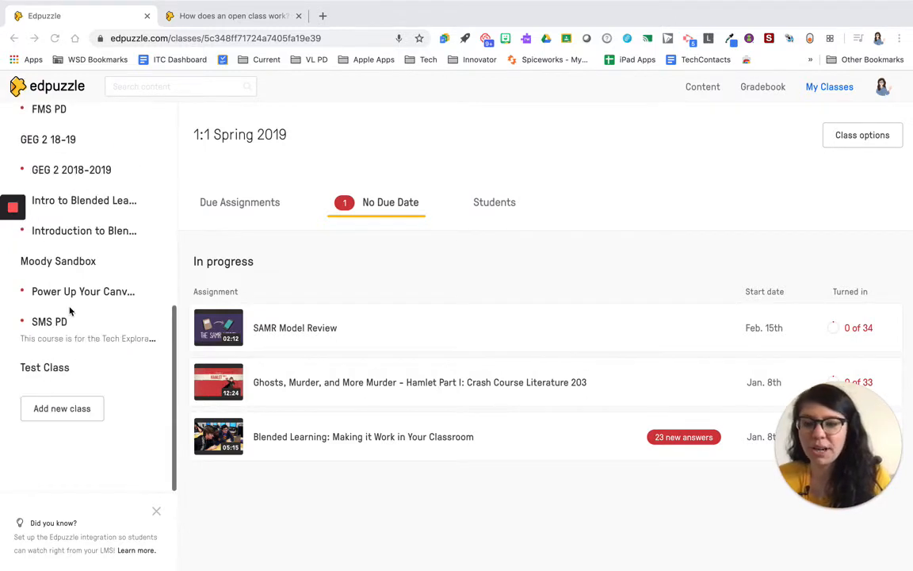
{"action": "left_click", "coordinate": [77, 410]}
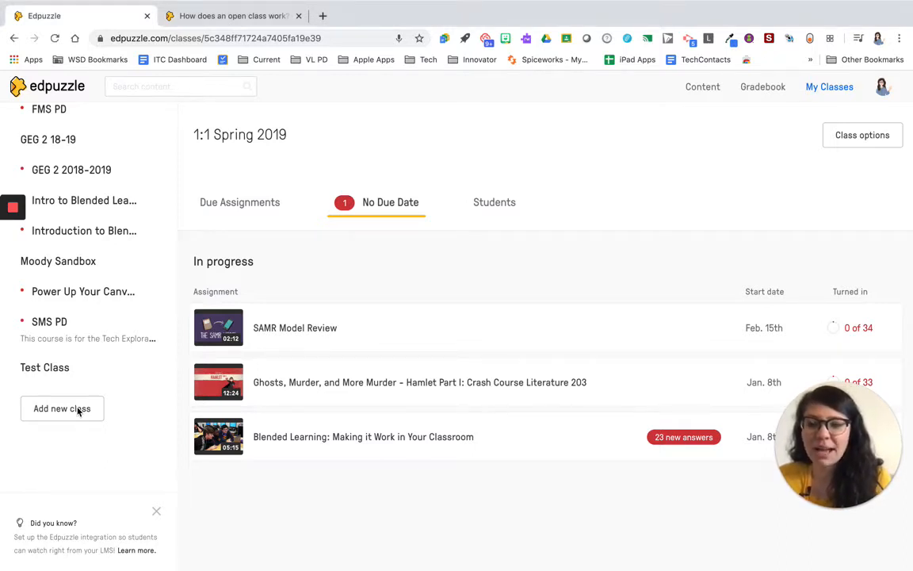
{"action": "left_click", "coordinate": [68, 412]}
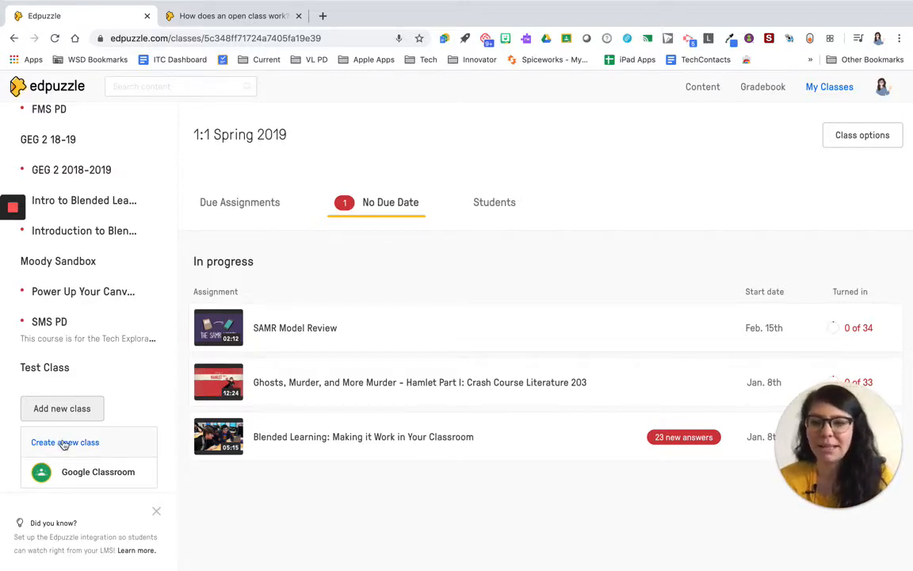
{"action": "left_click", "coordinate": [65, 442]}
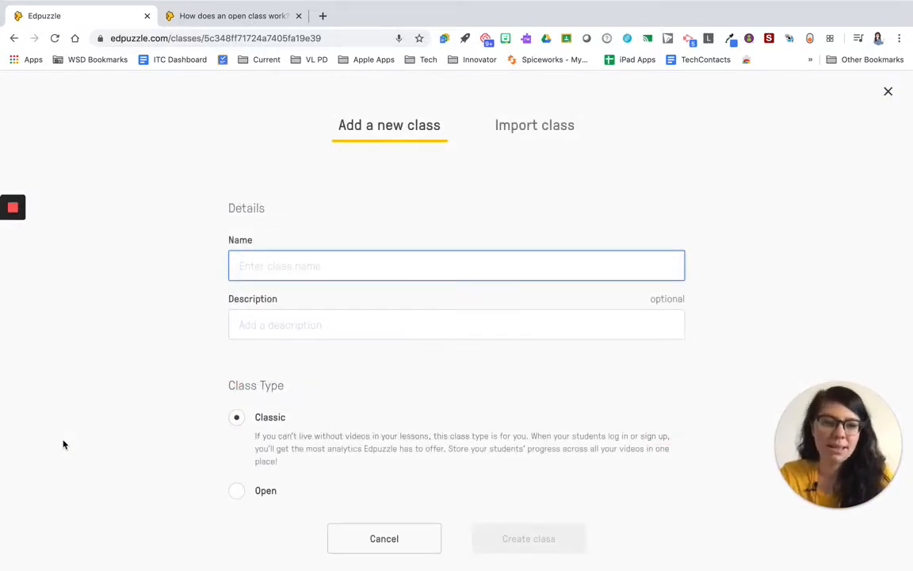
Name the class "English II Class", leave the description empty, keep the Classic type and create the class
{"action": "type", "text": "English II"}
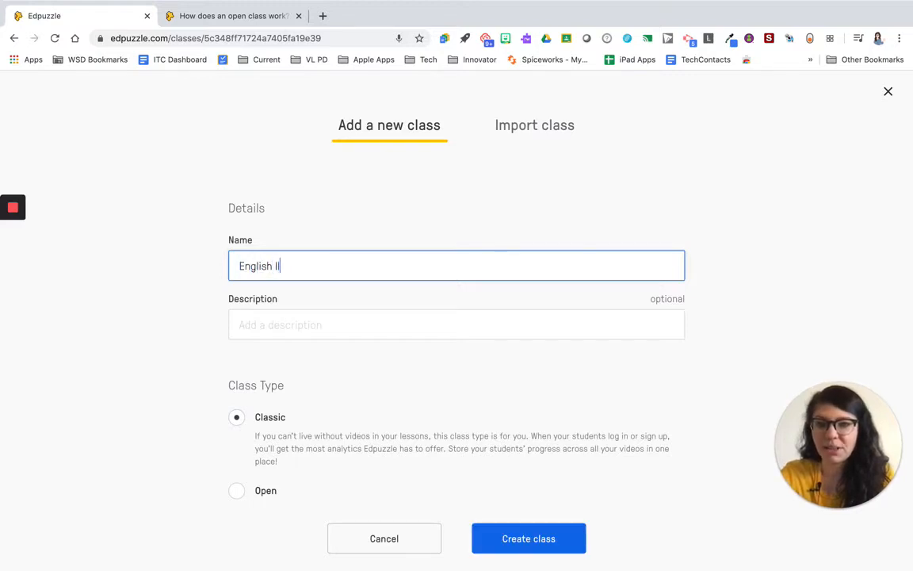
{"action": "type", "text": " Class"}
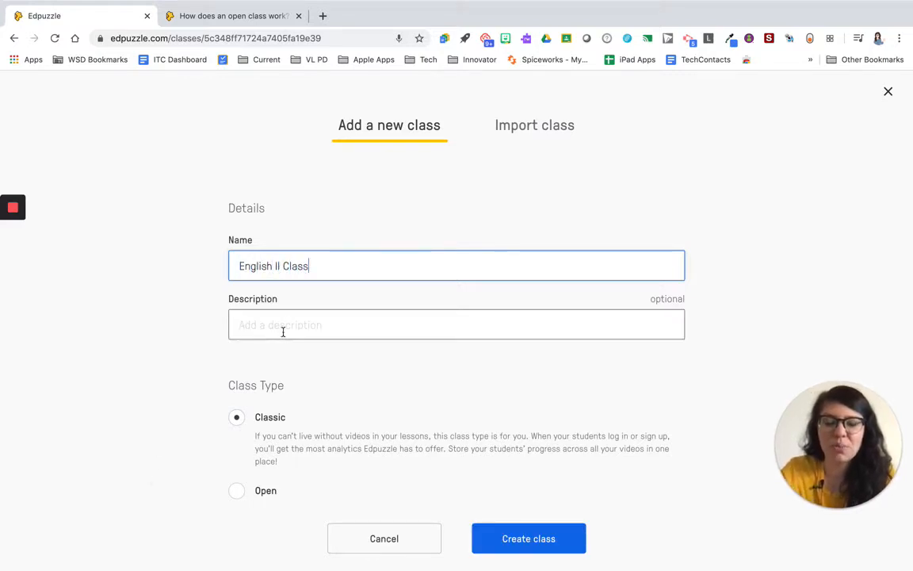
{"action": "scroll", "coordinate": [283, 332], "scroll_direction": "down", "scroll_amount": 1}
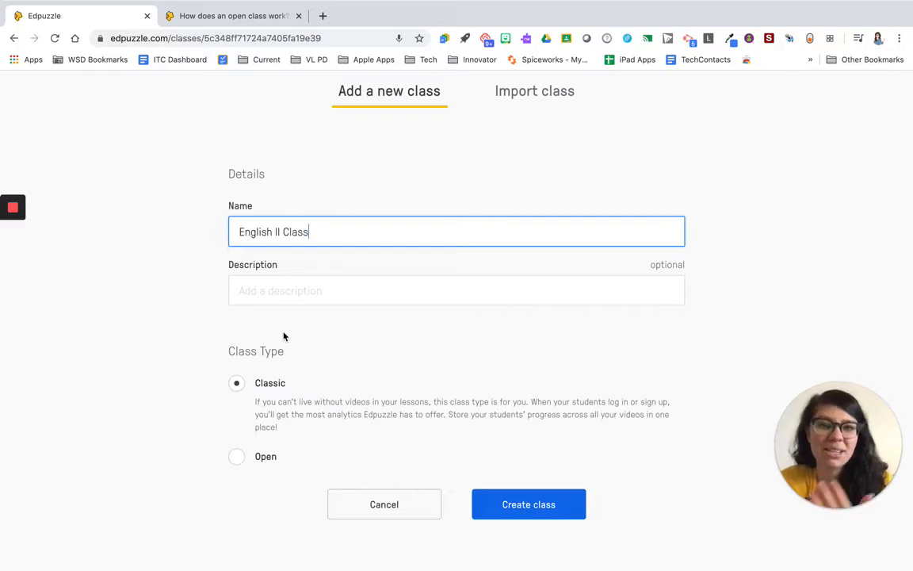
{"action": "left_click", "coordinate": [224, 24]}
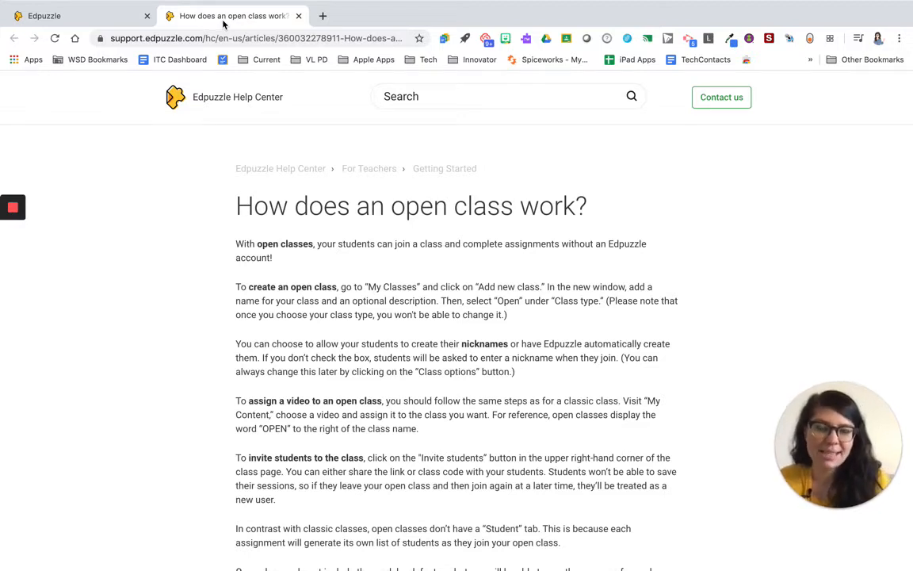
{"action": "left_click", "coordinate": [93, 23]}
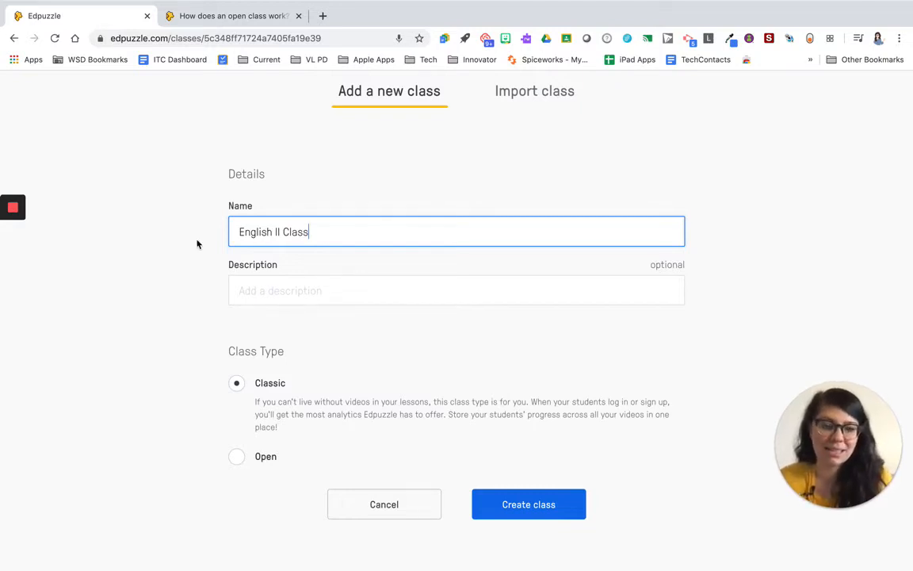
{"action": "left_click", "coordinate": [537, 508]}
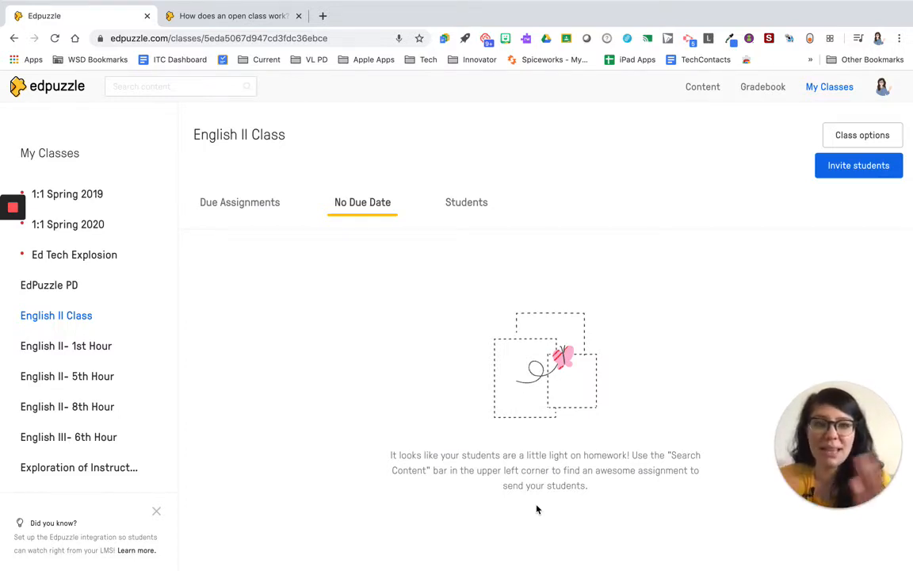
Review the student invitation options for English II Class, including the class code and join link, and close them
{"action": "left_click", "coordinate": [857, 177]}
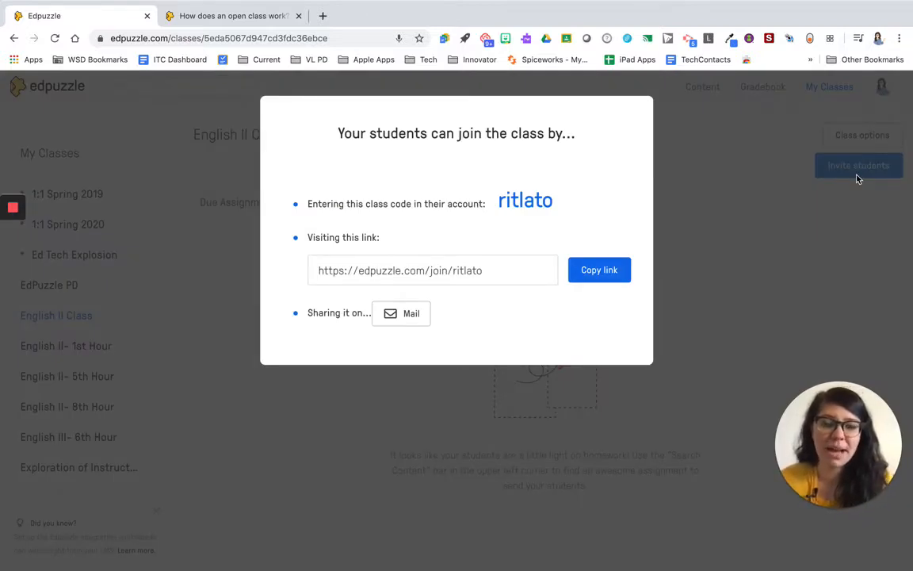
{"action": "double_click", "coordinate": [532, 202]}
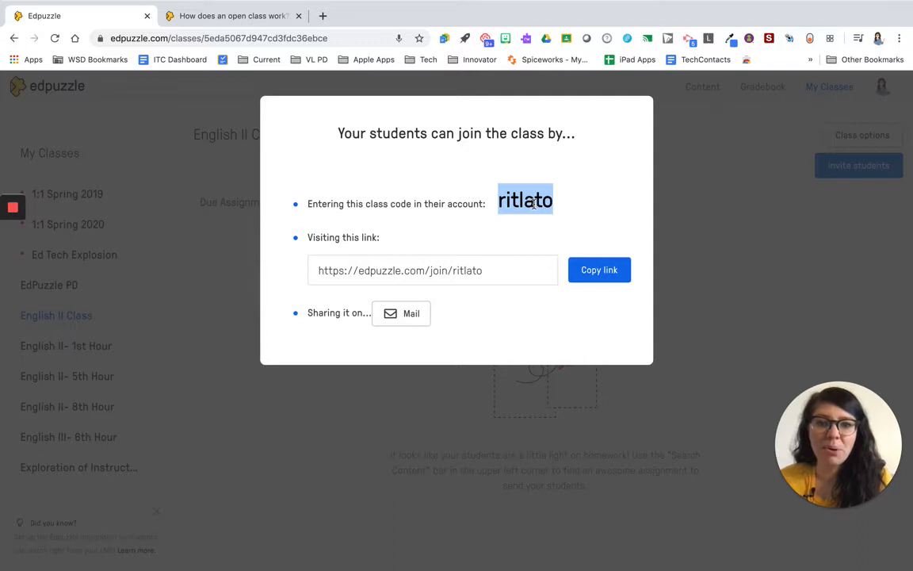
{"action": "left_click", "coordinate": [509, 268]}
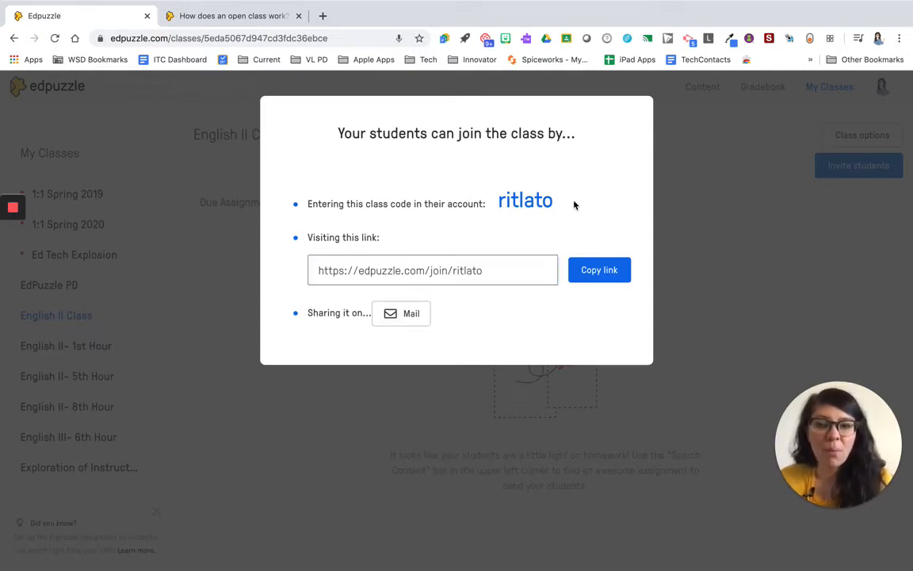
{"action": "left_click", "coordinate": [665, 156]}
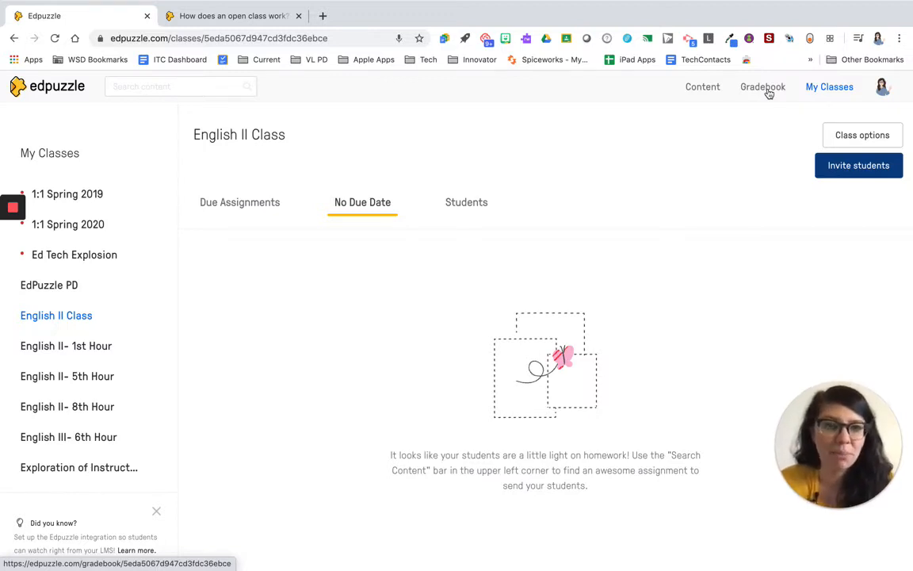
Look through the My Content videos and the popular channels, and open the Edpuzzle channel
{"action": "left_click", "coordinate": [700, 91]}
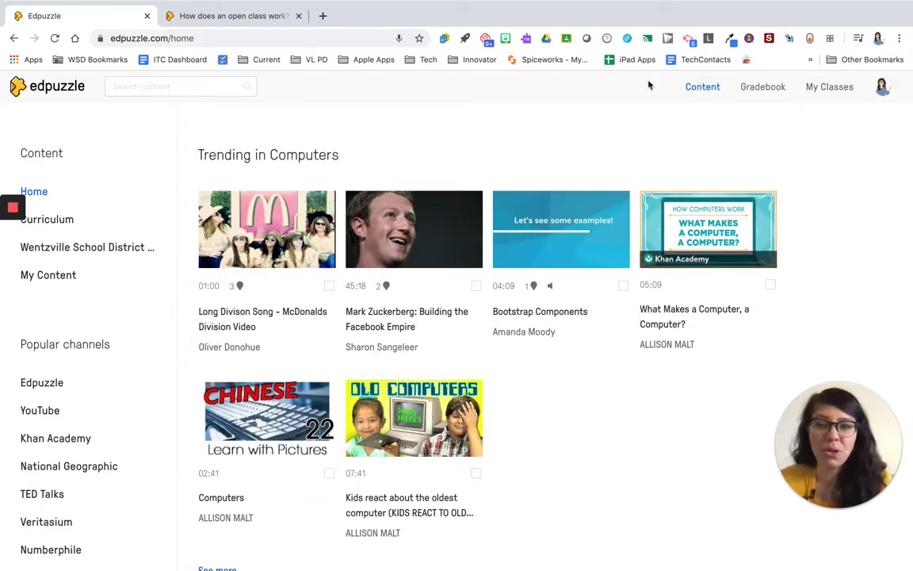
{"action": "left_click", "coordinate": [52, 277]}
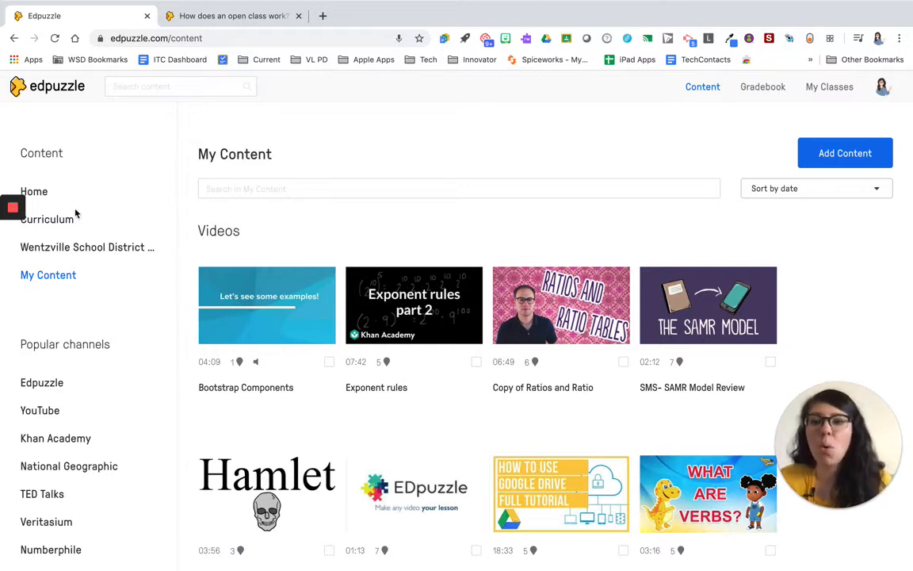
{"action": "scroll", "coordinate": [54, 382], "scroll_direction": "down", "scroll_amount": 2}
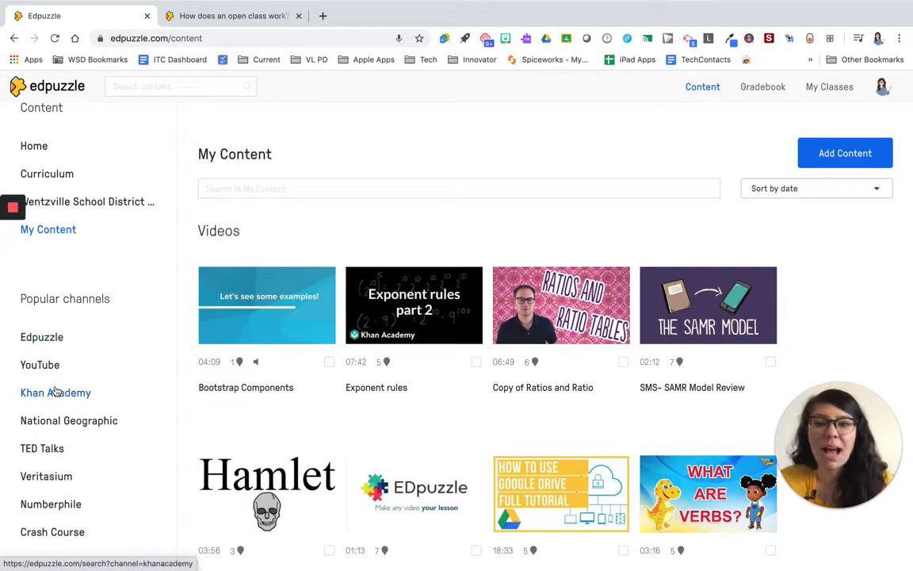
{"action": "scroll", "coordinate": [55, 388], "scroll_direction": "down", "scroll_amount": 1}
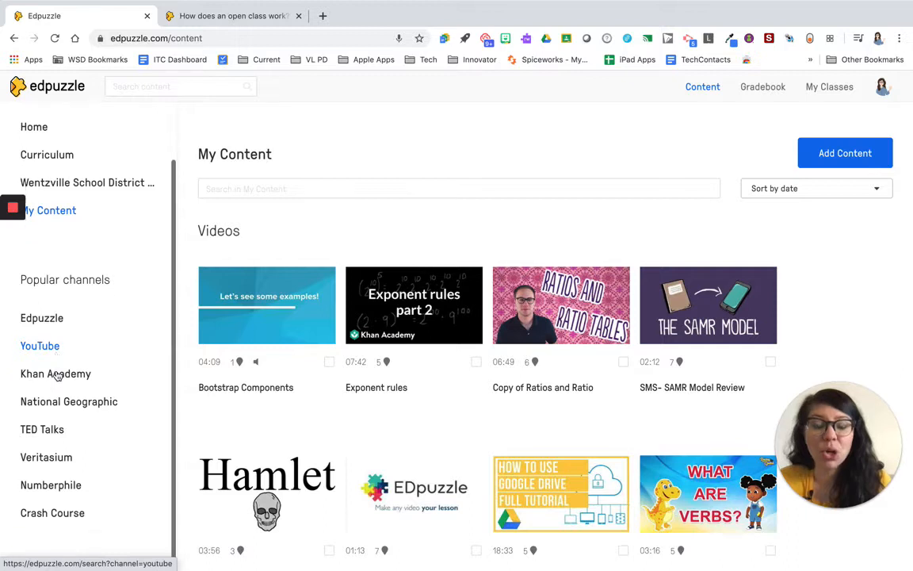
{"action": "left_click", "coordinate": [51, 319]}
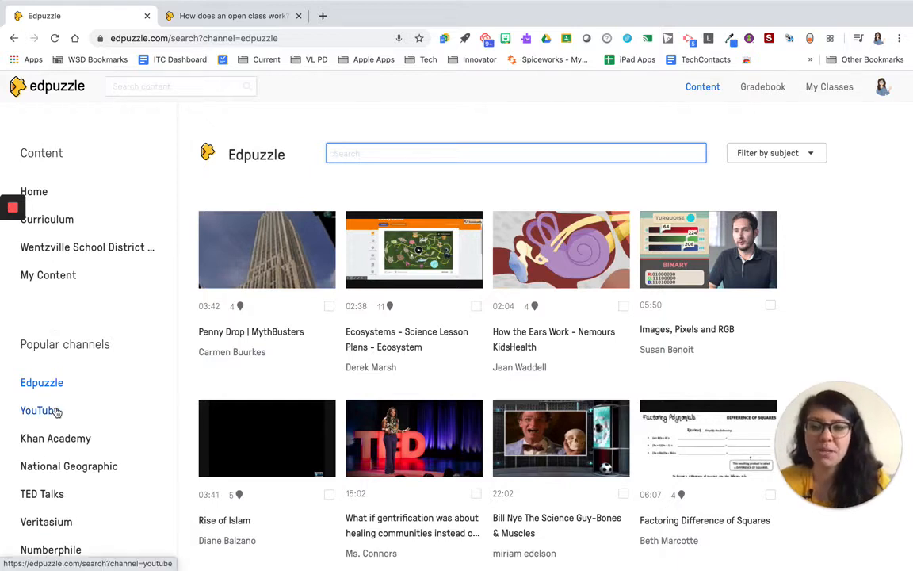
Search all content for "hero's journey" and check how many questions the first Edpuzzle result contains
{"action": "left_click", "coordinate": [131, 86]}
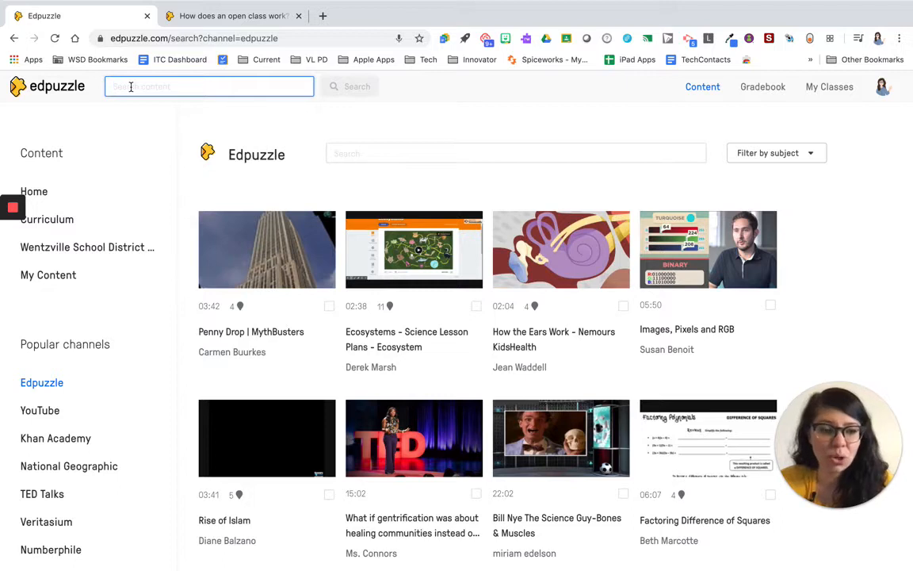
{"action": "type", "text": "hero"}
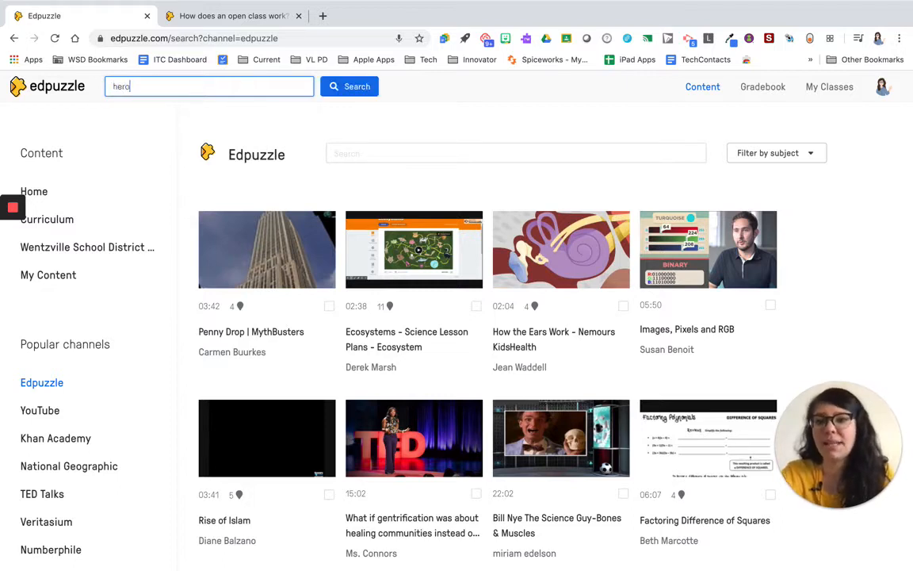
{"action": "type", "text": "'s journey"}
{"action": "key", "text": "Return"}
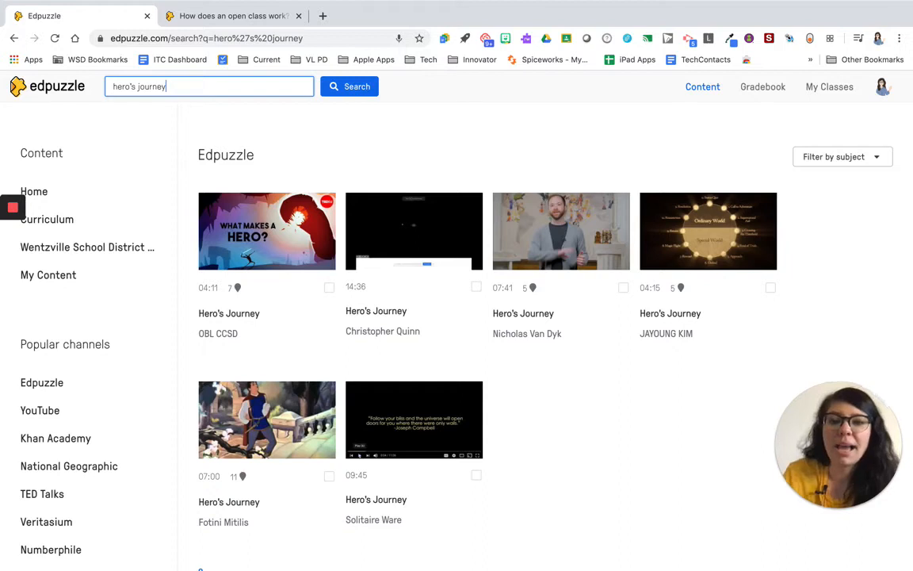
{"action": "double_click", "coordinate": [224, 156]}
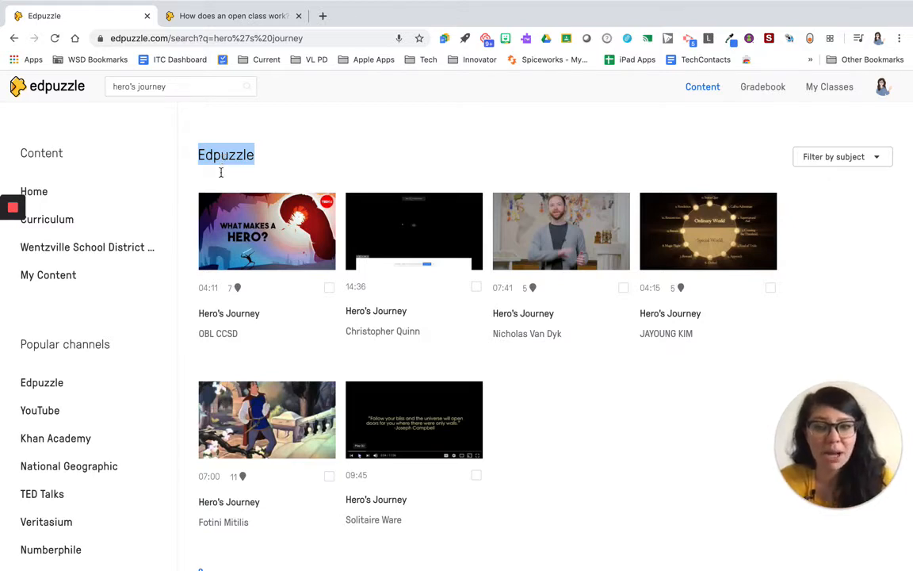
{"action": "mouse_move", "coordinate": [237, 290]}
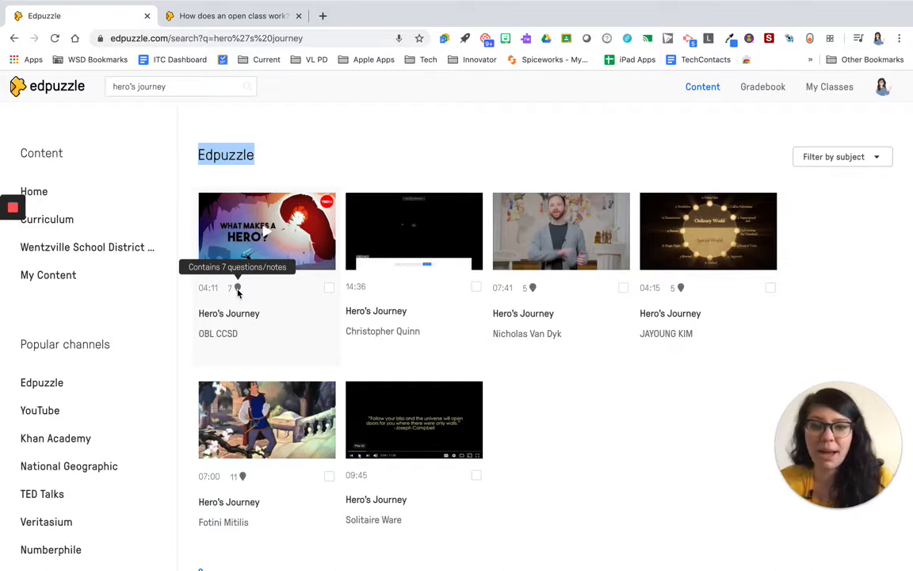
Open the first YouTube video in the hero's journey results for editing and preview it in the Cut view
{"action": "scroll", "coordinate": [273, 361], "scroll_direction": "down", "scroll_amount": 6}
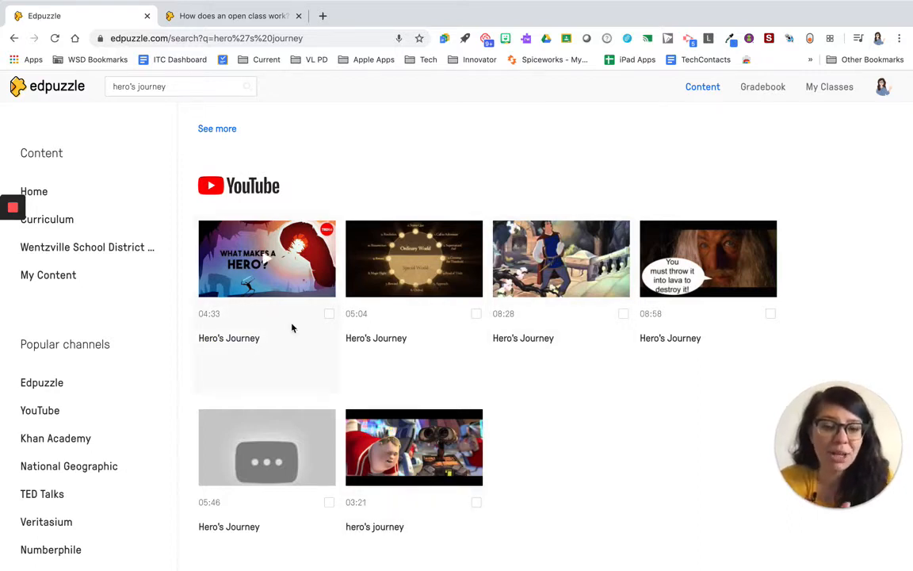
{"action": "scroll", "coordinate": [292, 328], "scroll_direction": "down", "scroll_amount": 1}
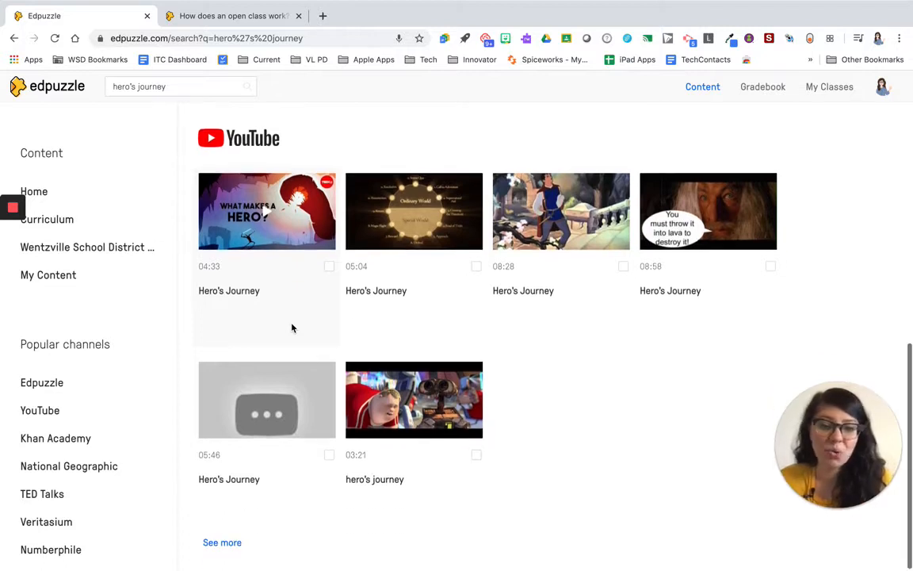
{"action": "scroll", "coordinate": [232, 549], "scroll_direction": "up", "scroll_amount": 2}
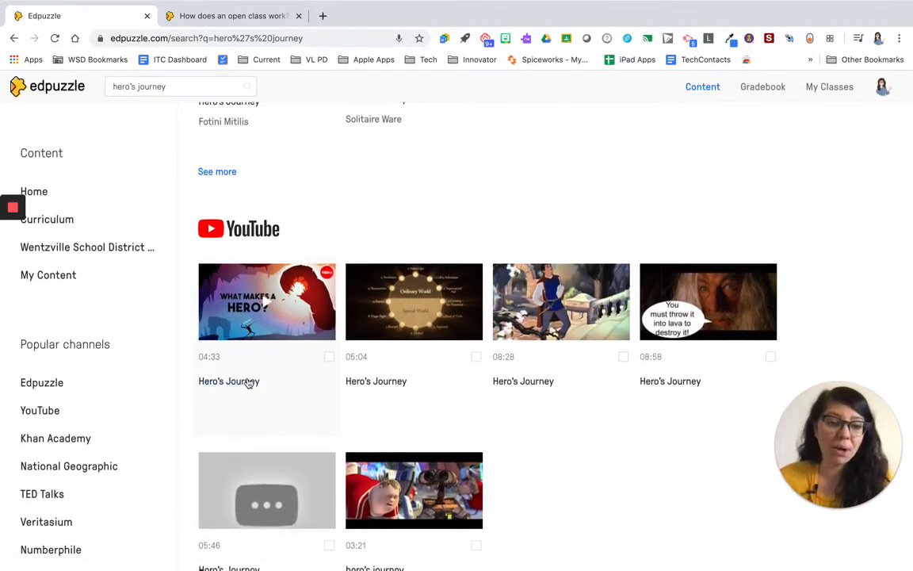
{"action": "left_click", "coordinate": [222, 385]}
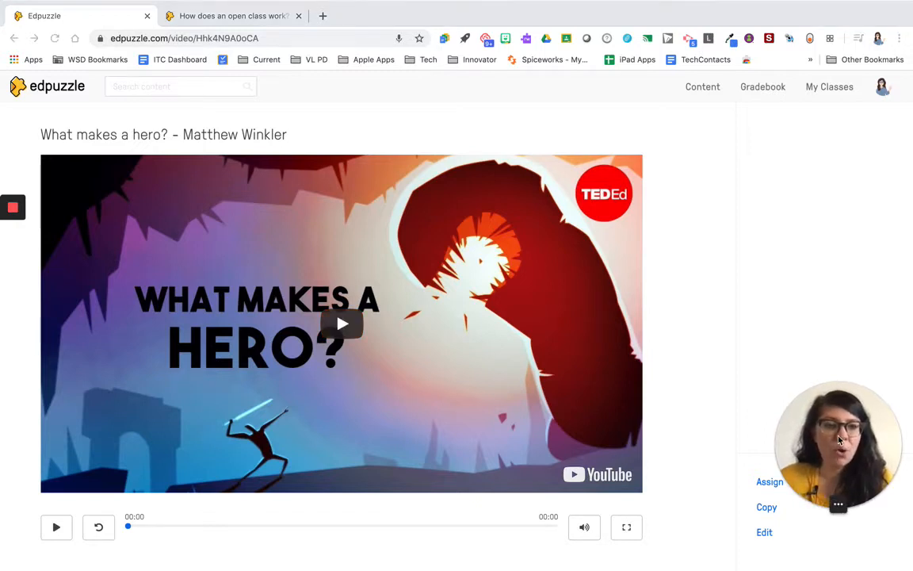
{"action": "left_click_drag", "start_coordinate": [838, 446], "coordinate": [821, 319]}
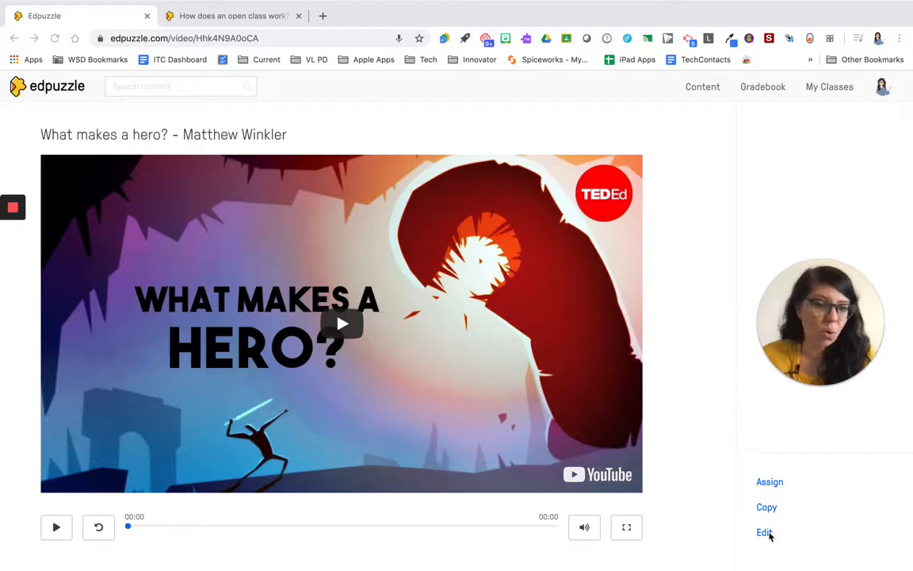
{"action": "left_click", "coordinate": [769, 538]}
{"action": "left_click", "coordinate": [767, 537]}
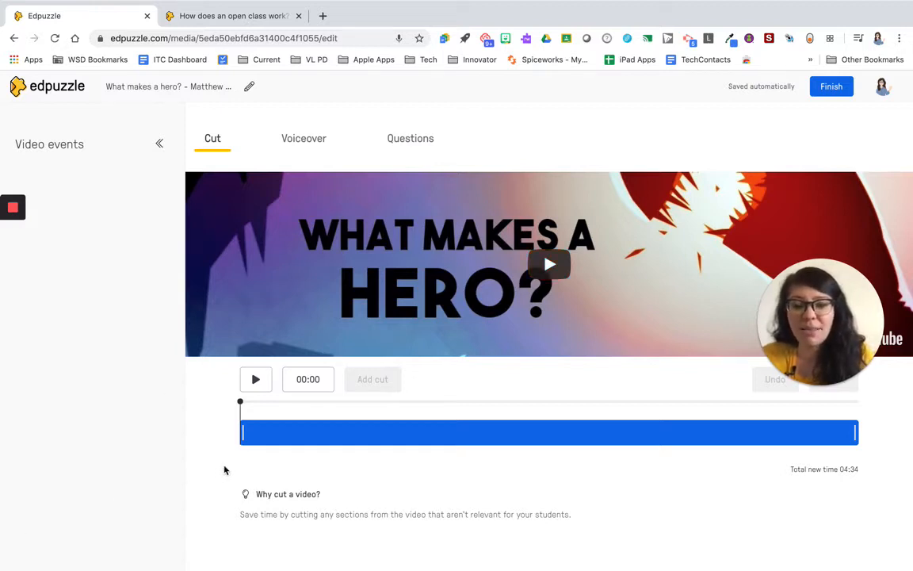
{"action": "left_click", "coordinate": [262, 434]}
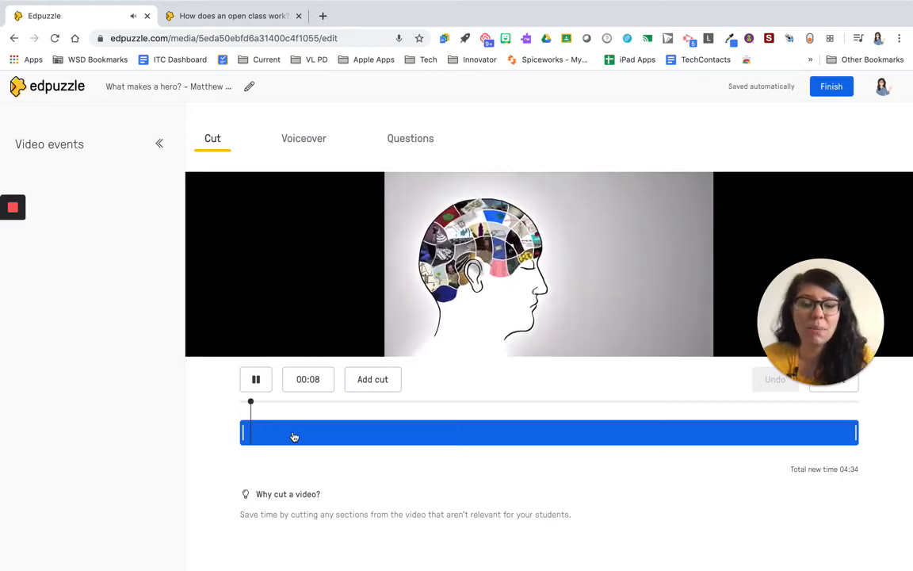
Record a voiceover of about 6 seconds on the video, starting at 02:10
{"action": "left_click", "coordinate": [303, 144]}
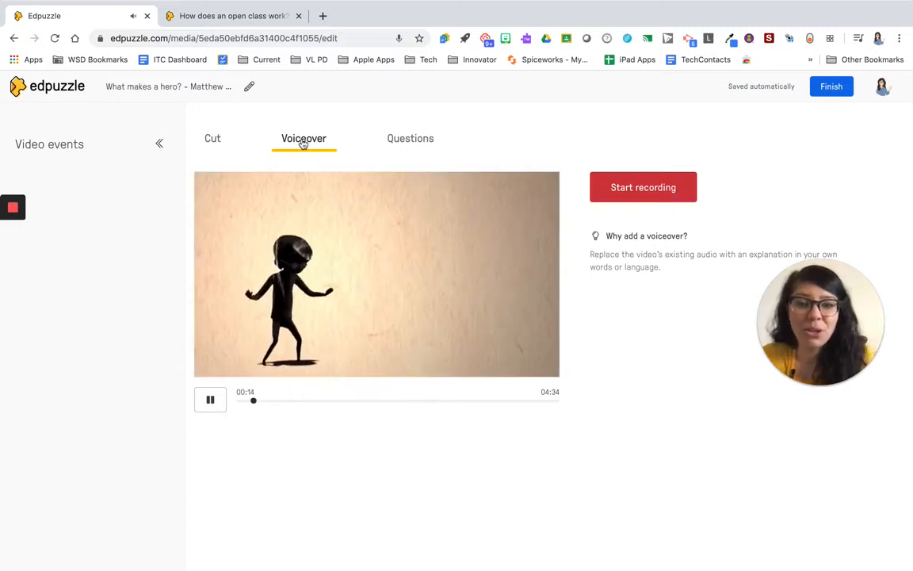
{"action": "left_click", "coordinate": [210, 401]}
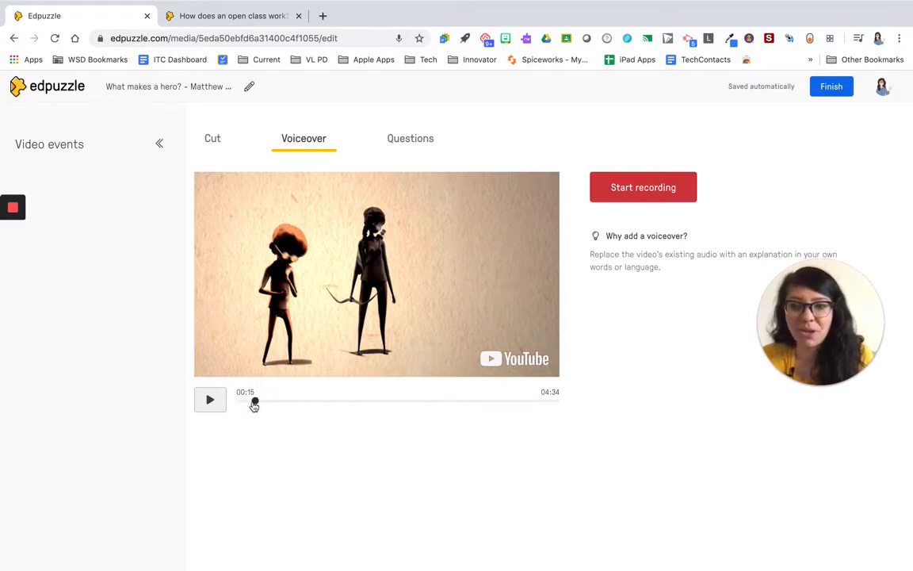
{"action": "left_click_drag", "start_coordinate": [263, 402], "coordinate": [302, 402]}
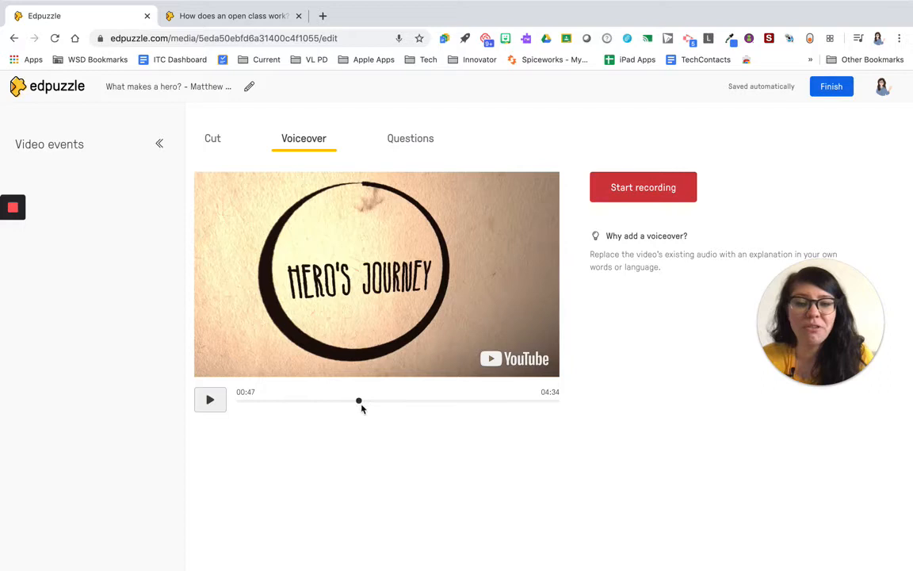
{"action": "left_click_drag", "start_coordinate": [362, 407], "coordinate": [370, 409]}
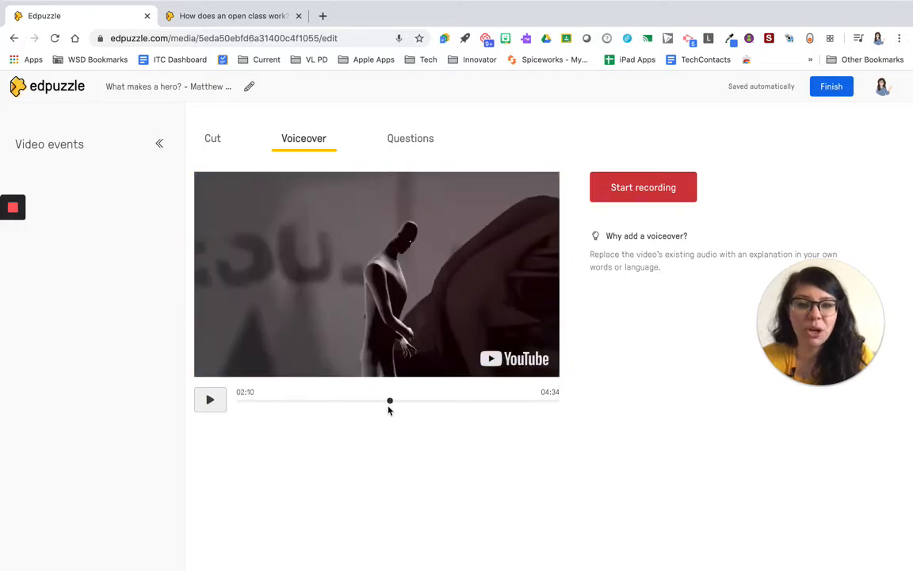
{"action": "left_click", "coordinate": [644, 190]}
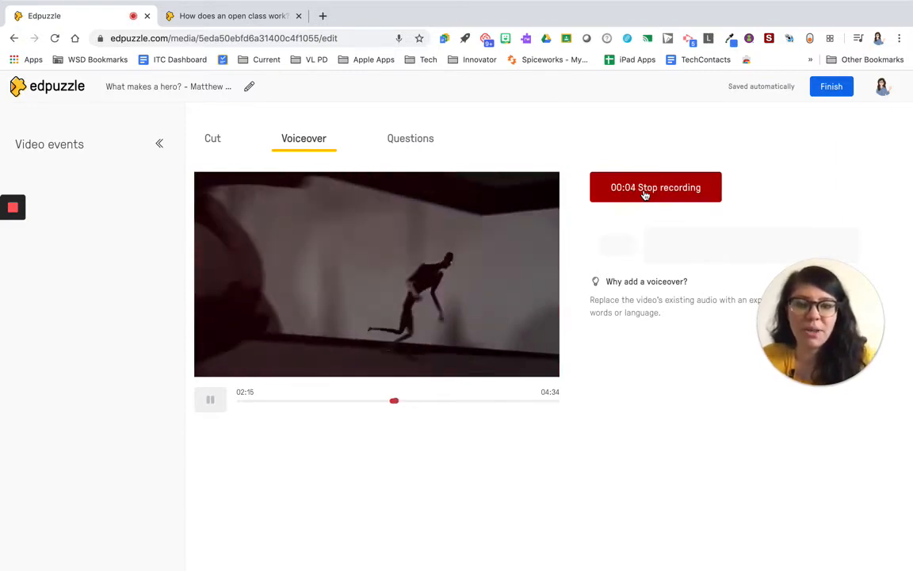
{"action": "left_click", "coordinate": [644, 194]}
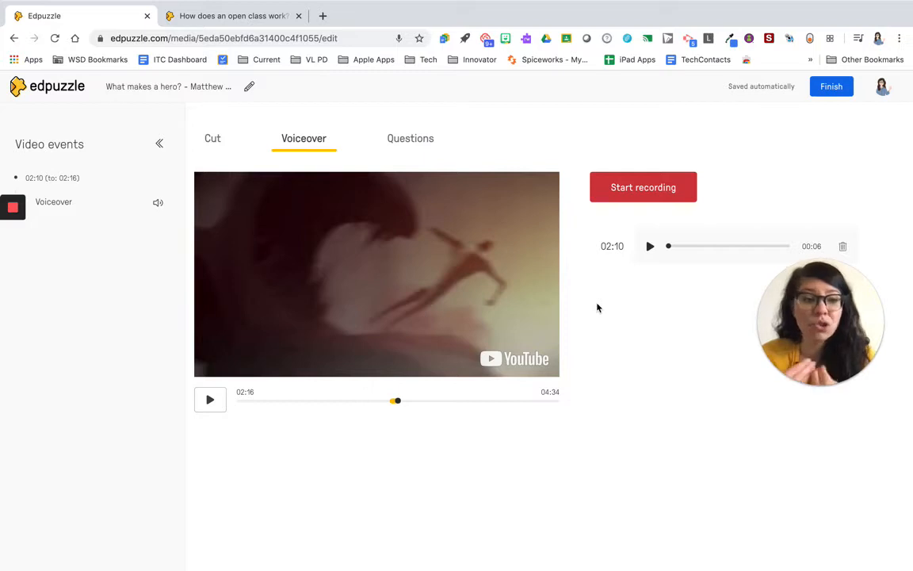
Add the open-ended question "What do you already know about the Hero's Journey?" at 00:00 and check its marker on the timeline
{"action": "left_click", "coordinate": [419, 145]}
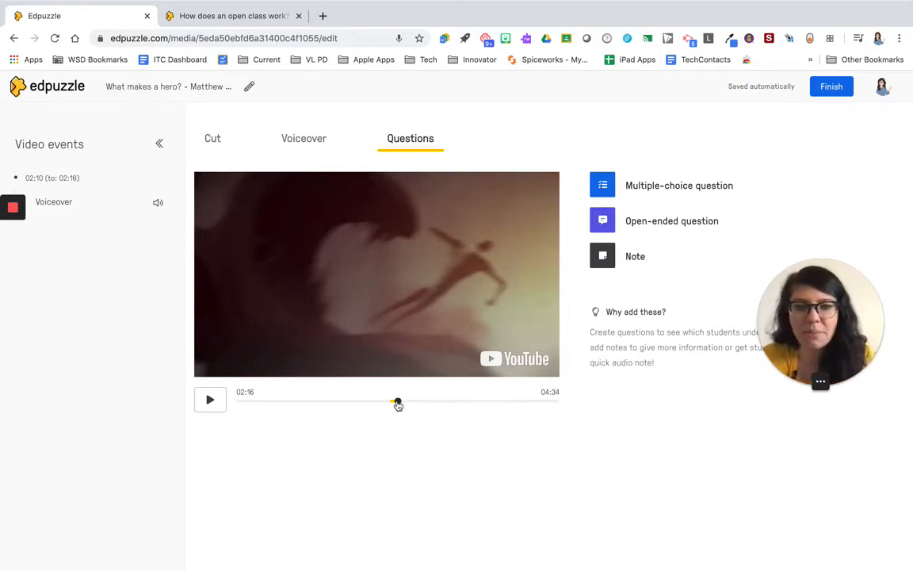
{"action": "left_click_drag", "start_coordinate": [398, 405], "coordinate": [231, 409]}
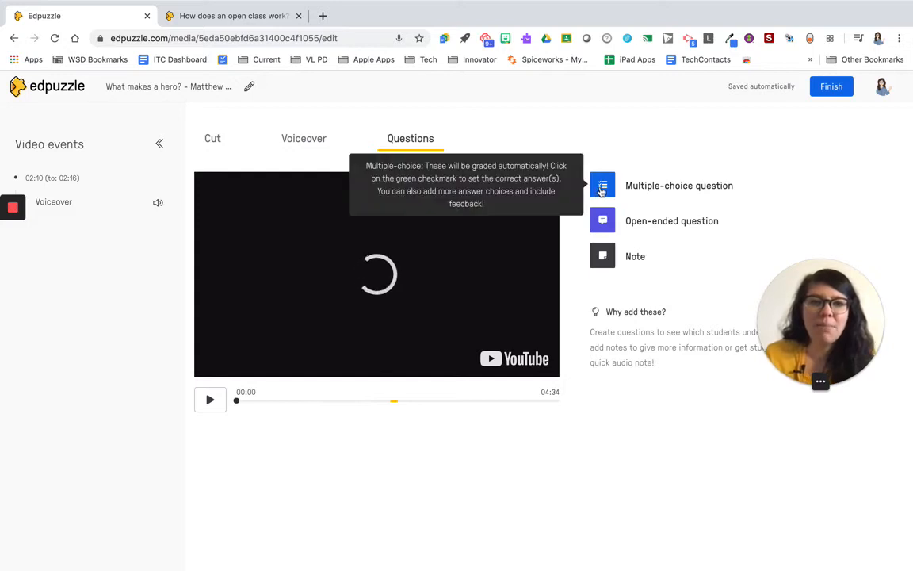
{"action": "left_click", "coordinate": [601, 220]}
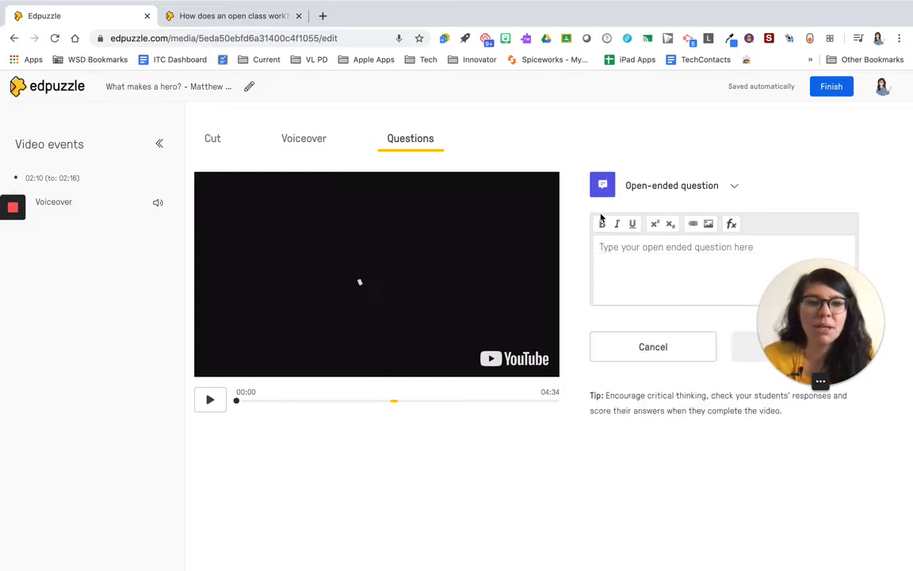
{"action": "left_click_drag", "start_coordinate": [836, 288], "coordinate": [111, 324]}
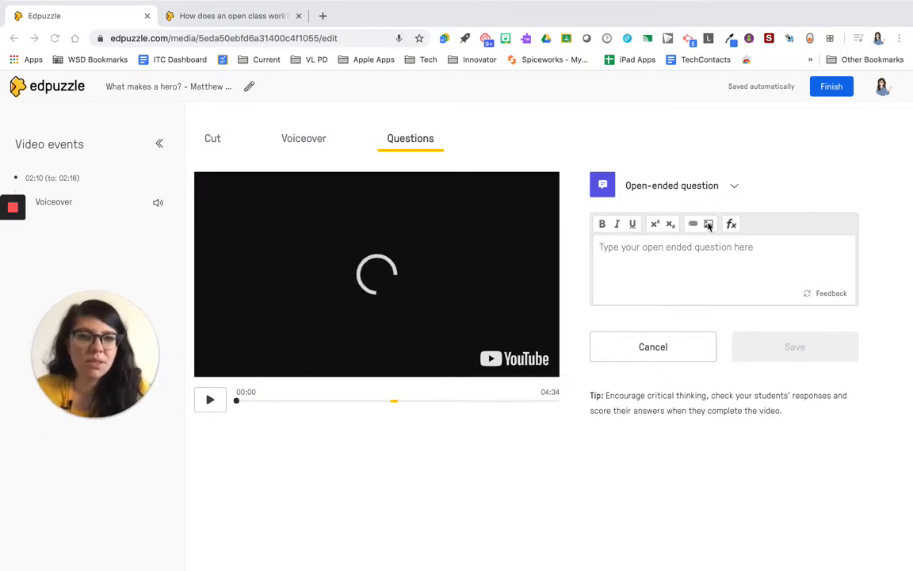
{"action": "left_click", "coordinate": [720, 262]}
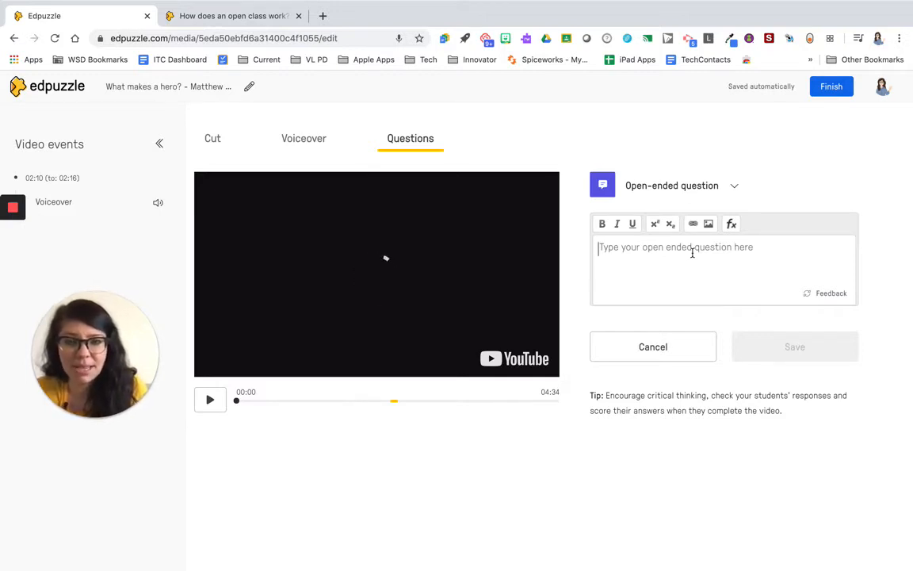
{"action": "type", "text": "W"}
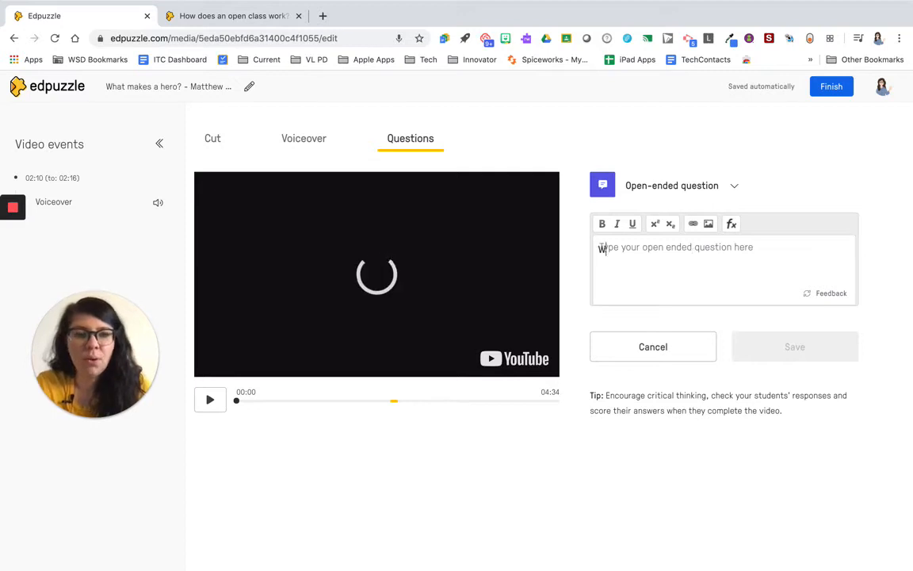
{"action": "type", "text": "hat do you already know about the Hero's Journey?"}
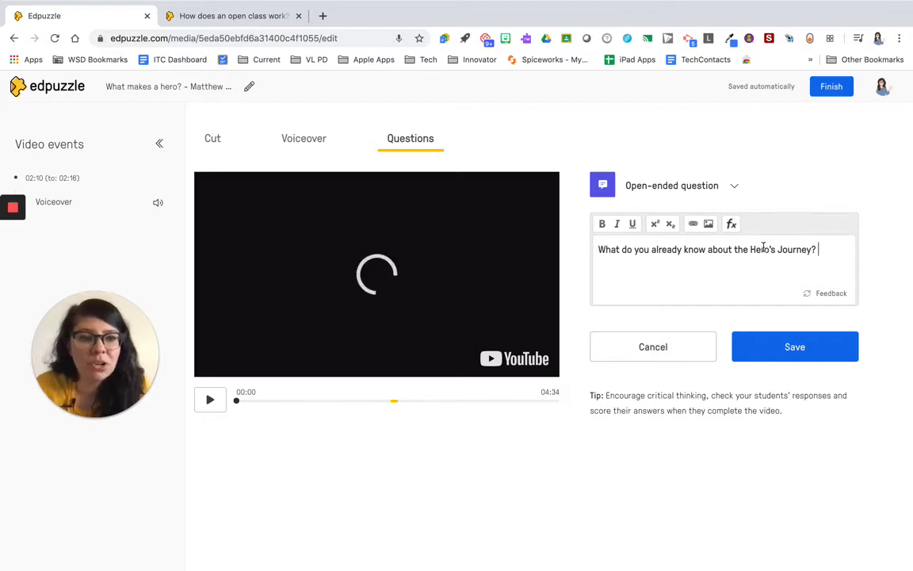
{"action": "left_click", "coordinate": [773, 338]}
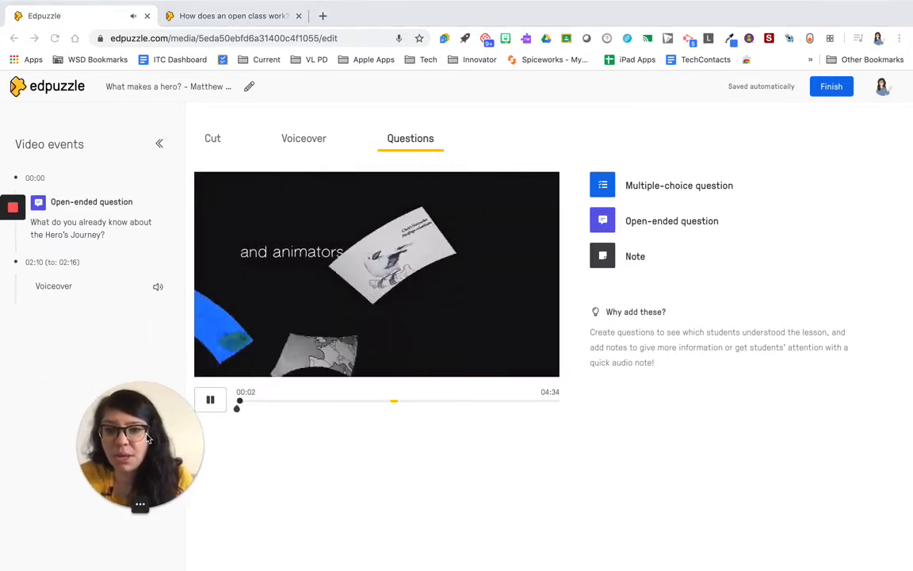
{"action": "left_click", "coordinate": [237, 409]}
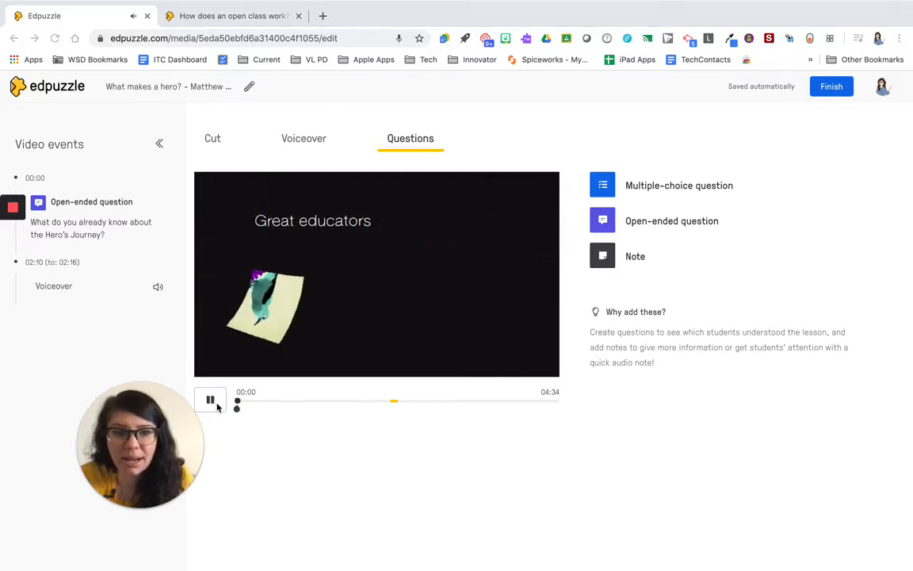
{"action": "left_click", "coordinate": [236, 408]}
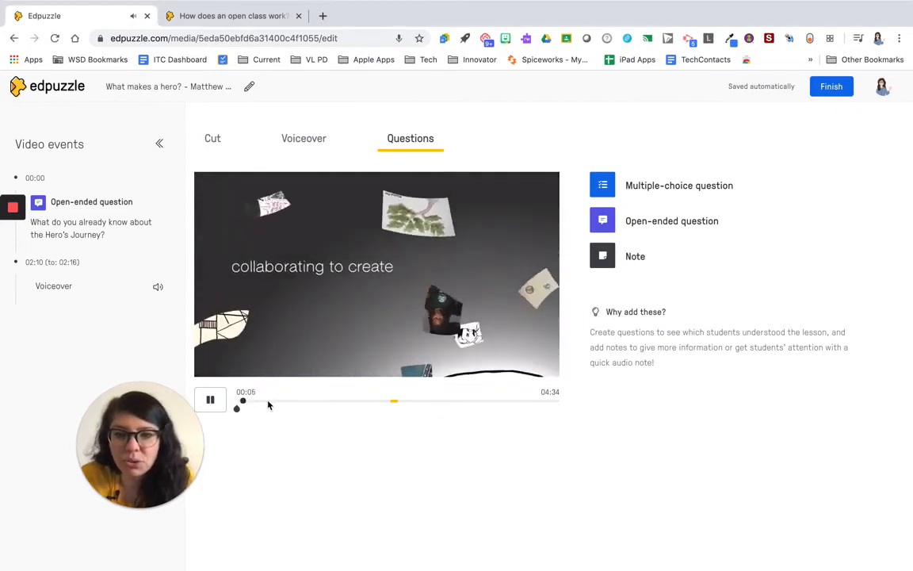
Add a multiple-choice question at 00:53, "Is the Hero's Journey also know as the monomyth?", with correct choice "True" and wrong choice "Flase"
{"action": "left_click_drag", "start_coordinate": [247, 402], "coordinate": [295, 404]}
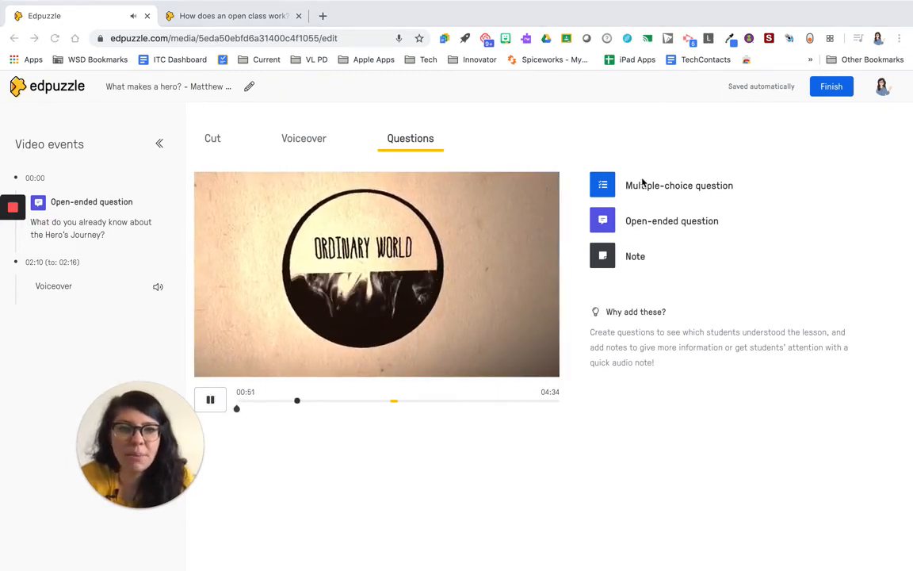
{"action": "left_click", "coordinate": [601, 187]}
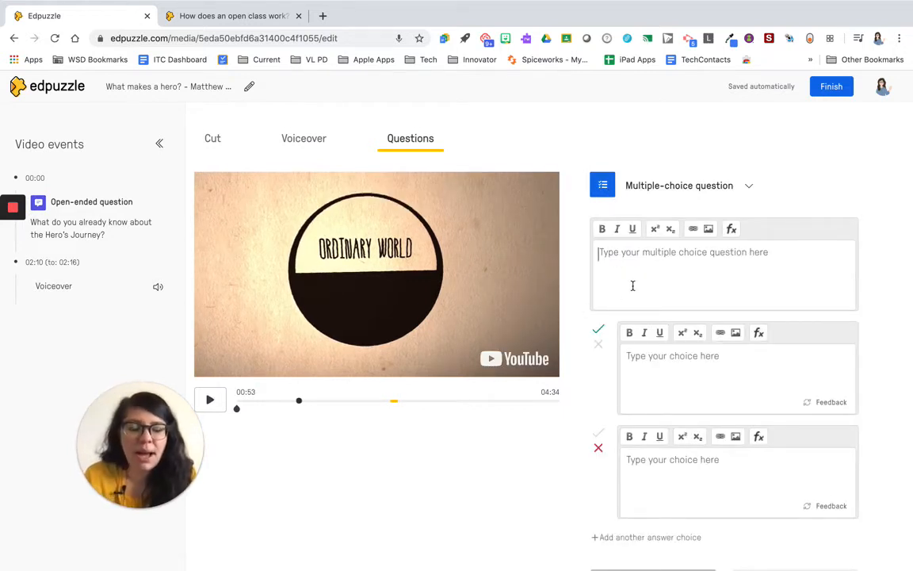
{"action": "scroll", "coordinate": [632, 285], "scroll_direction": "down", "scroll_amount": 1}
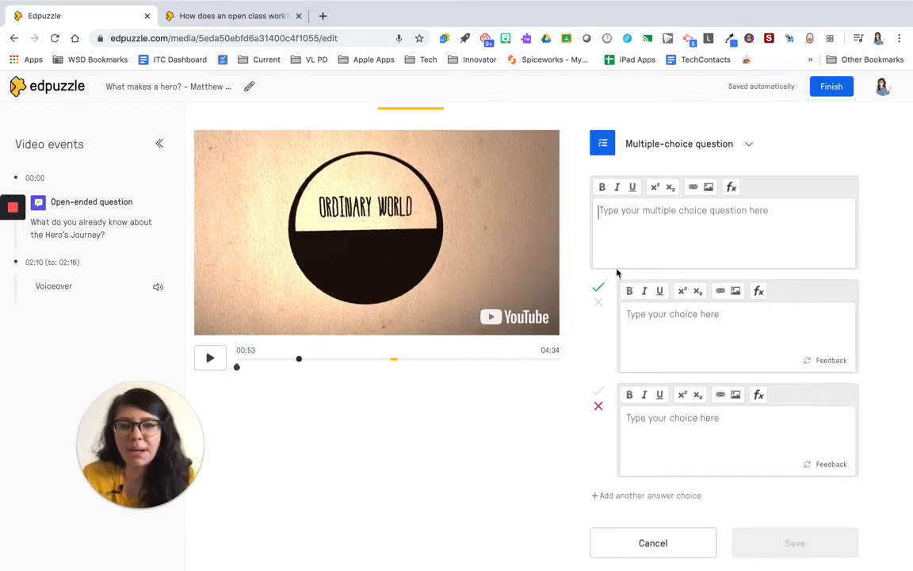
{"action": "scroll", "coordinate": [617, 273], "scroll_direction": "up", "scroll_amount": 1}
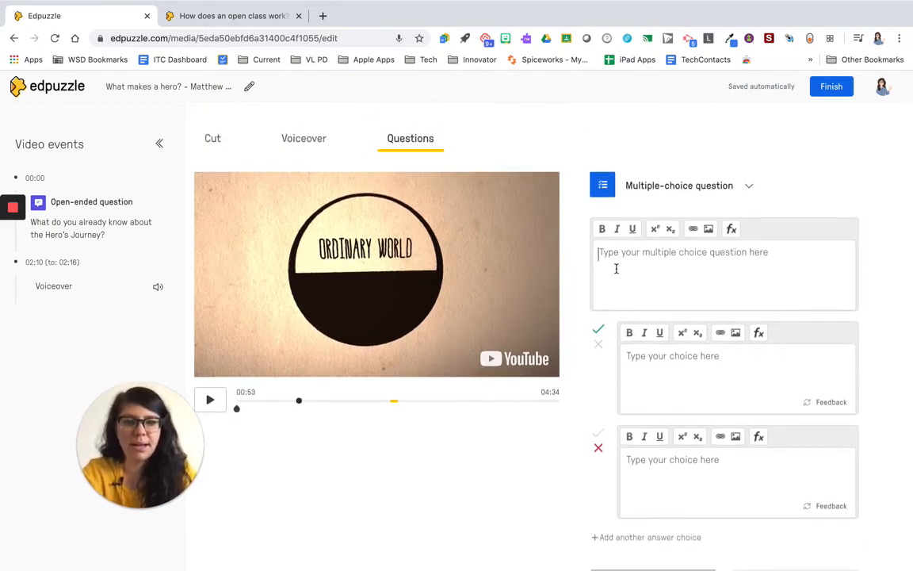
{"action": "type", "text": "IS"}
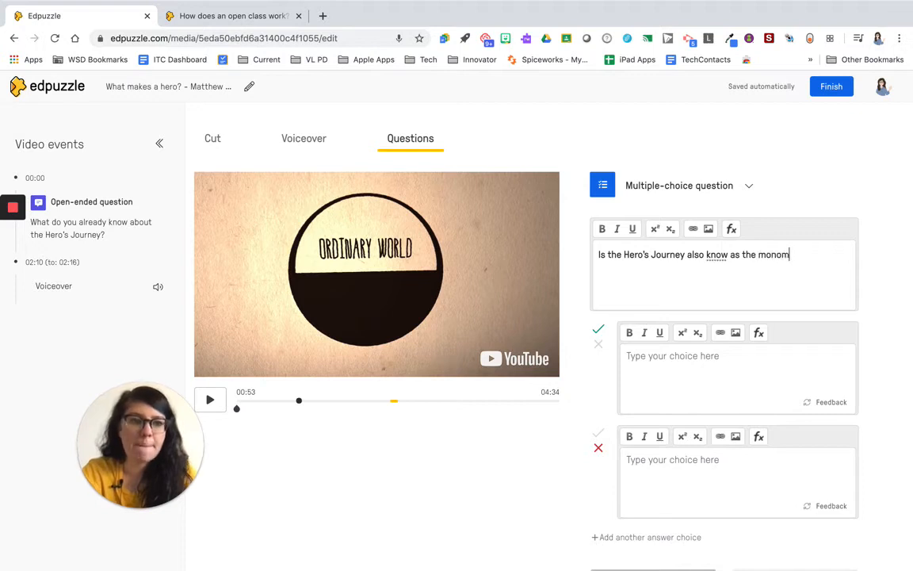
{"action": "scroll", "coordinate": [680, 309], "scroll_direction": "down", "scroll_amount": 1}
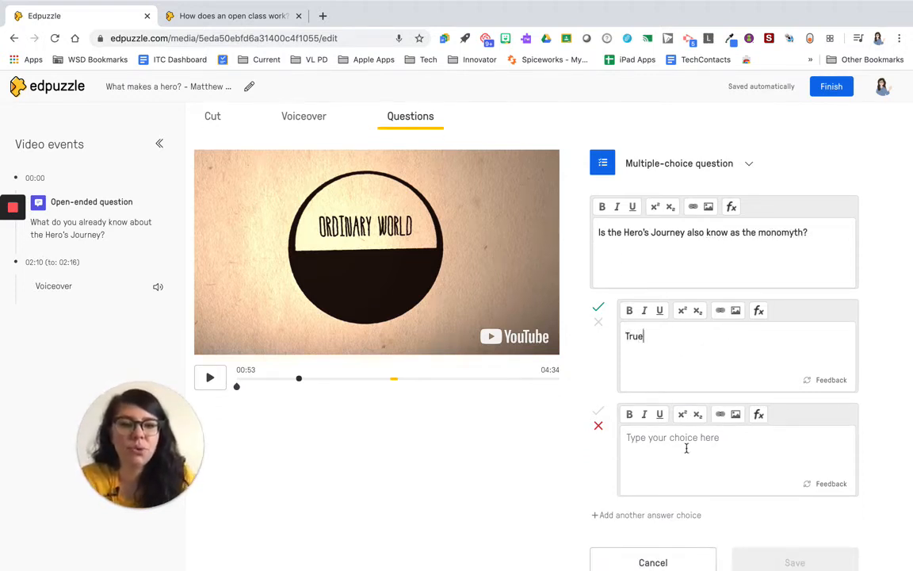
{"action": "type", "text": "Flase"}
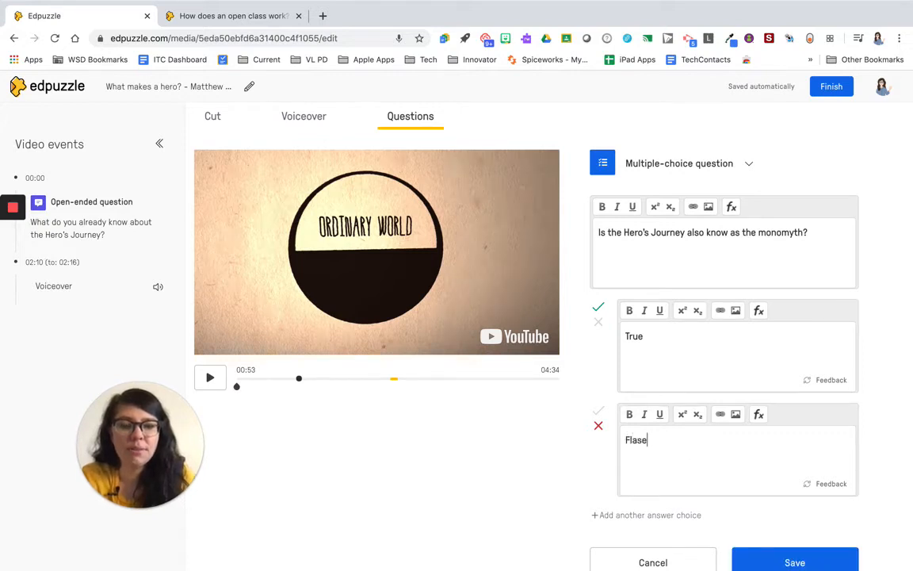
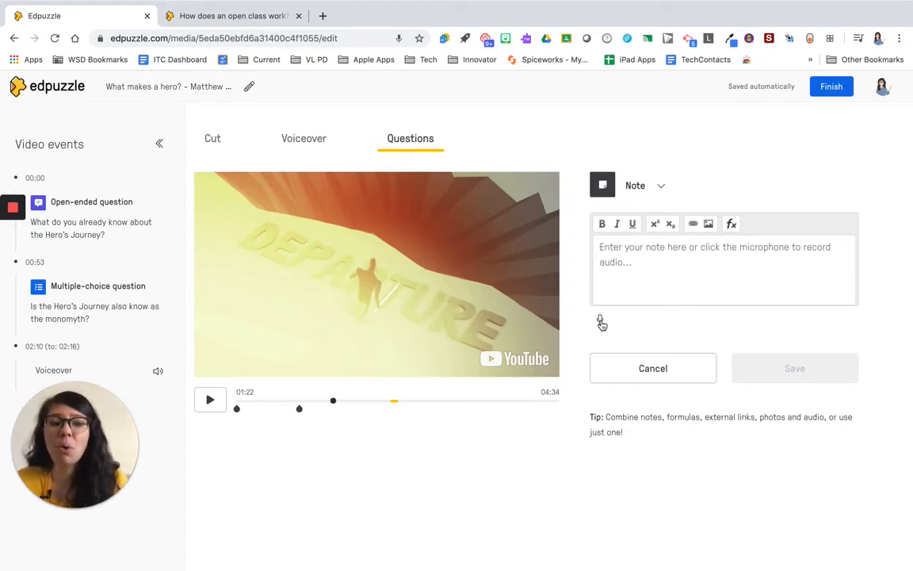
Finish editing the What makes a hero? video and assign it to all students in English II Class
{"action": "left_click", "coordinate": [832, 88]}
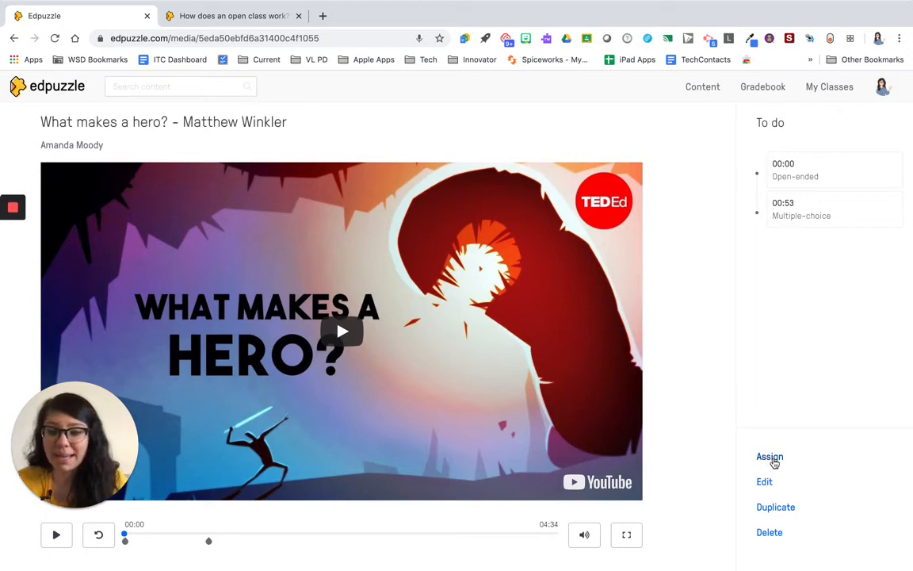
{"action": "left_click", "coordinate": [772, 458]}
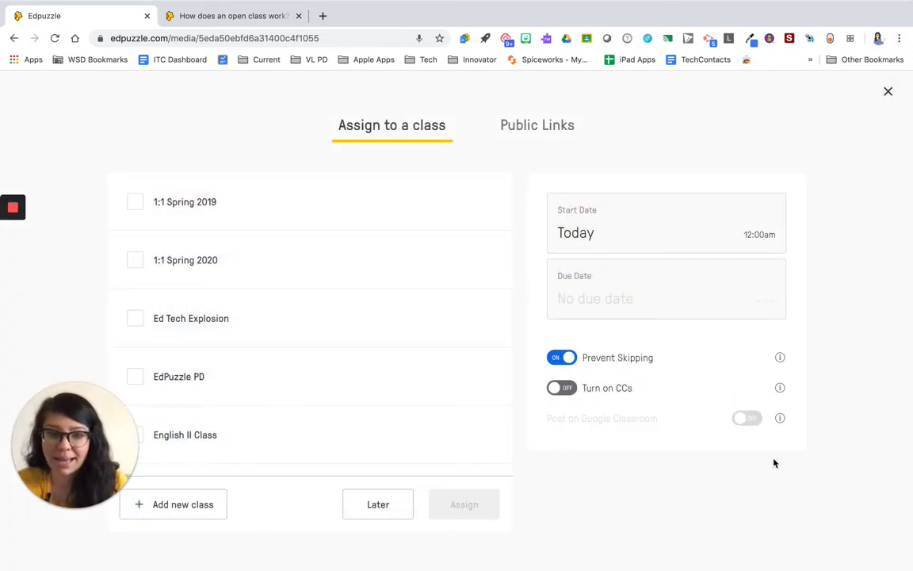
{"action": "scroll", "coordinate": [312, 395], "scroll_direction": "down", "scroll_amount": 4}
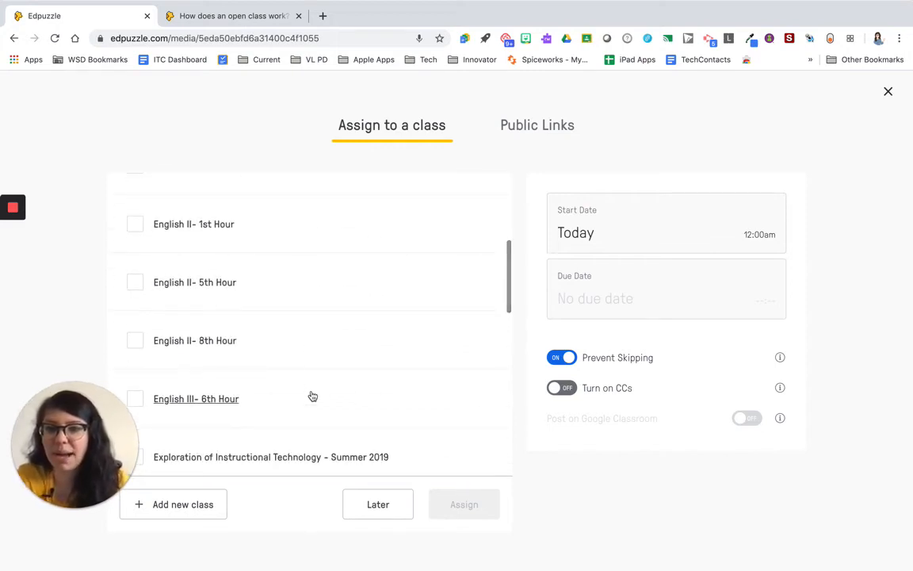
{"action": "scroll", "coordinate": [313, 395], "scroll_direction": "down", "scroll_amount": 5}
{"action": "key", "text": "ctrl+f"}
{"action": "type", "text": "en"}
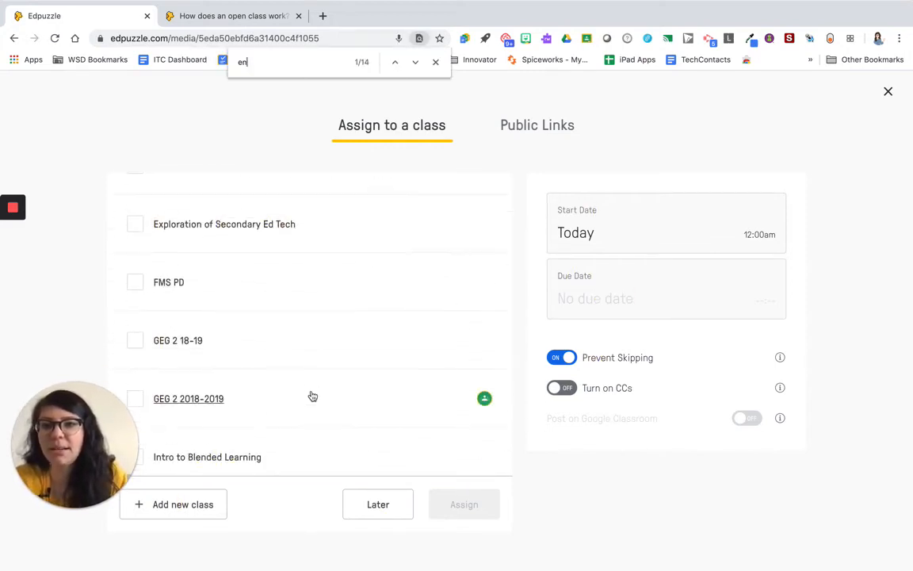
{"action": "type", "text": "glish II"}
{"action": "left_click", "coordinate": [172, 333]}
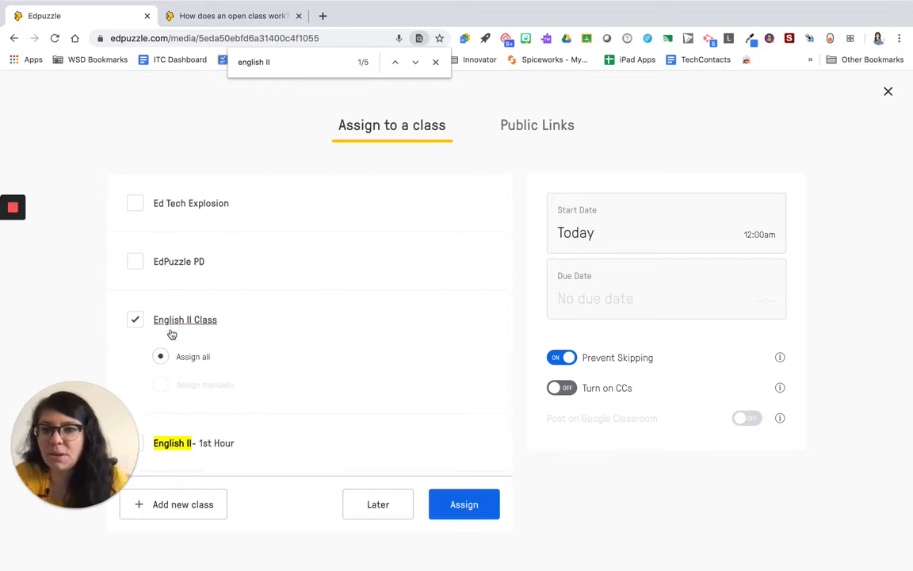
{"action": "scroll", "coordinate": [206, 344], "scroll_direction": "down", "scroll_amount": 2}
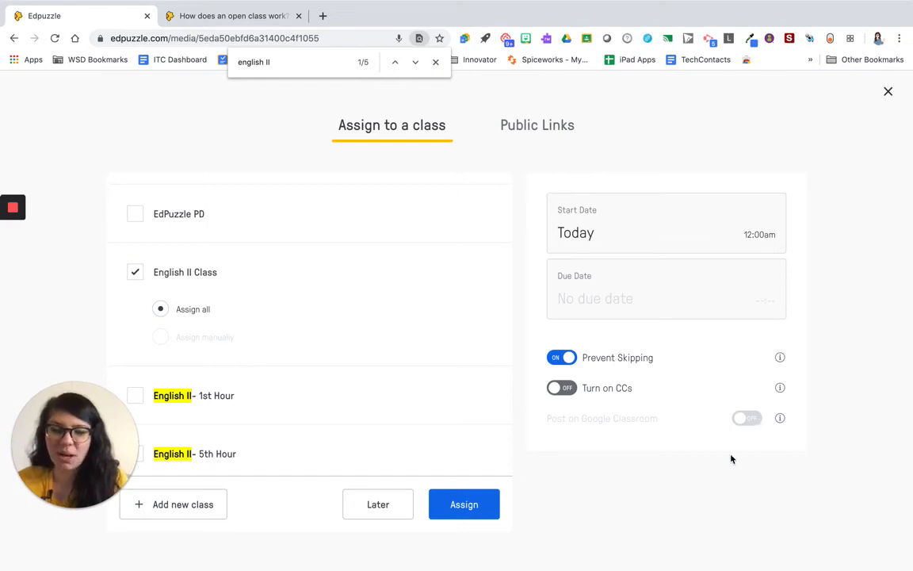
{"action": "left_click", "coordinate": [471, 501]}
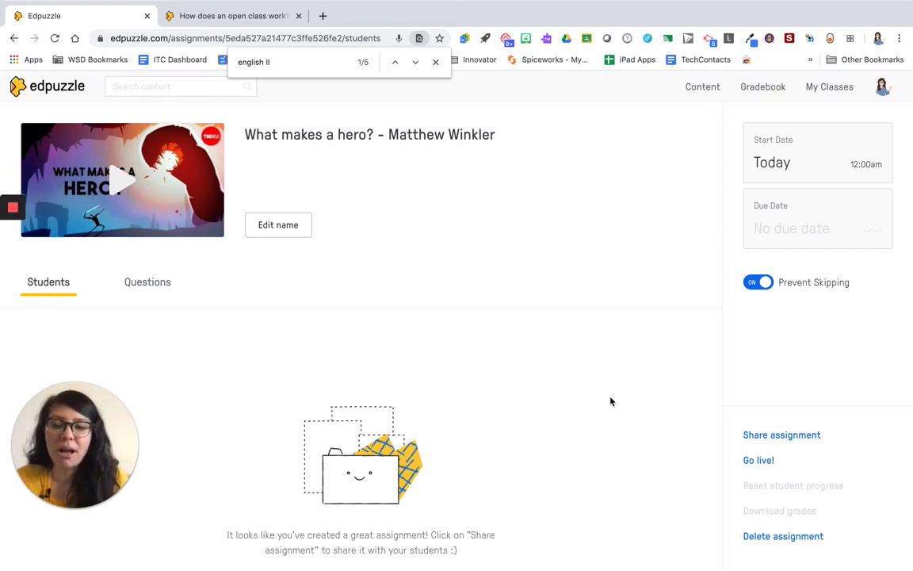
Open English II Class, check its assignments without a due date, and copy the link for students to join the class
{"action": "left_click", "coordinate": [822, 96]}
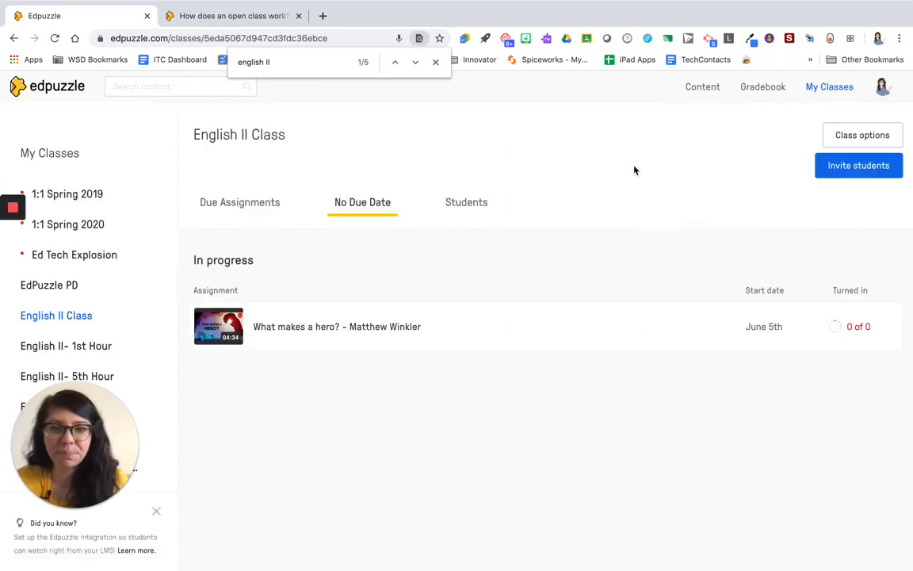
{"action": "left_click", "coordinate": [450, 210]}
{"action": "left_click", "coordinate": [383, 205]}
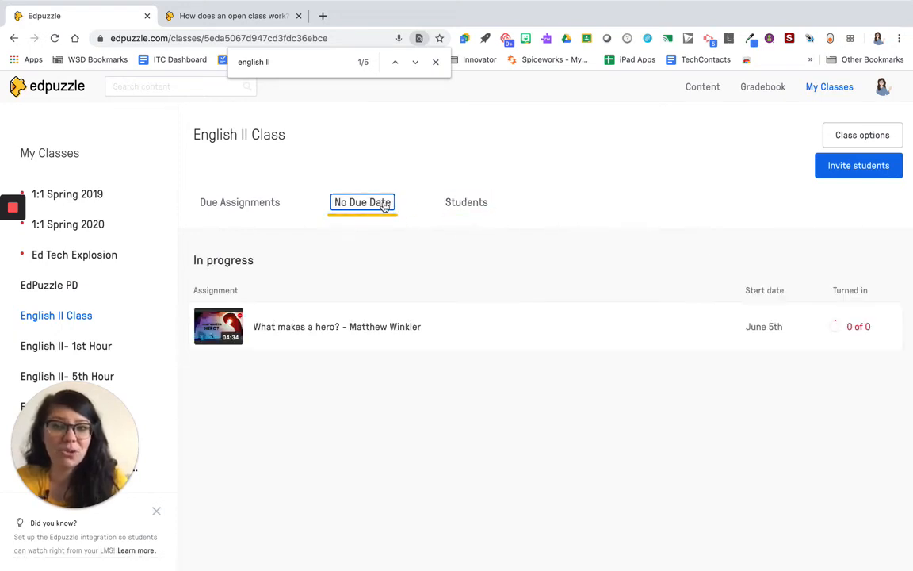
{"action": "left_click", "coordinate": [847, 176]}
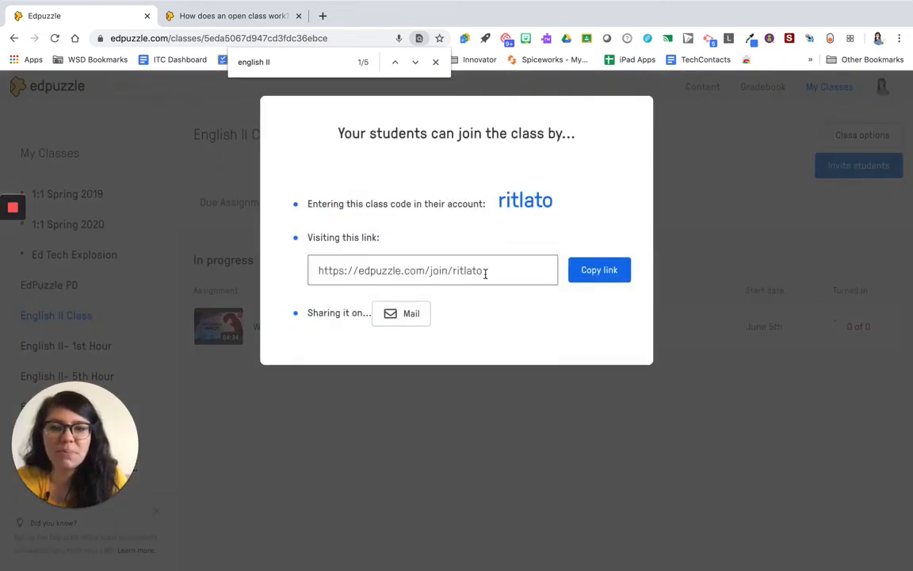
{"action": "left_click", "coordinate": [485, 271]}
{"action": "key", "text": "ctrl+c"}
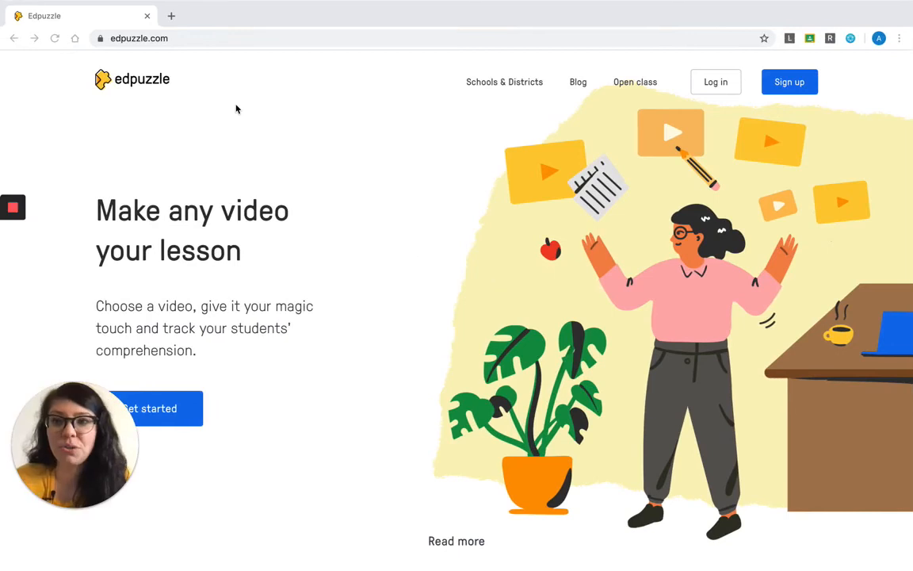
In the student browser window, open the copied join link, sign in with the Google account and join English II Class
{"action": "left_click", "coordinate": [225, 38]}
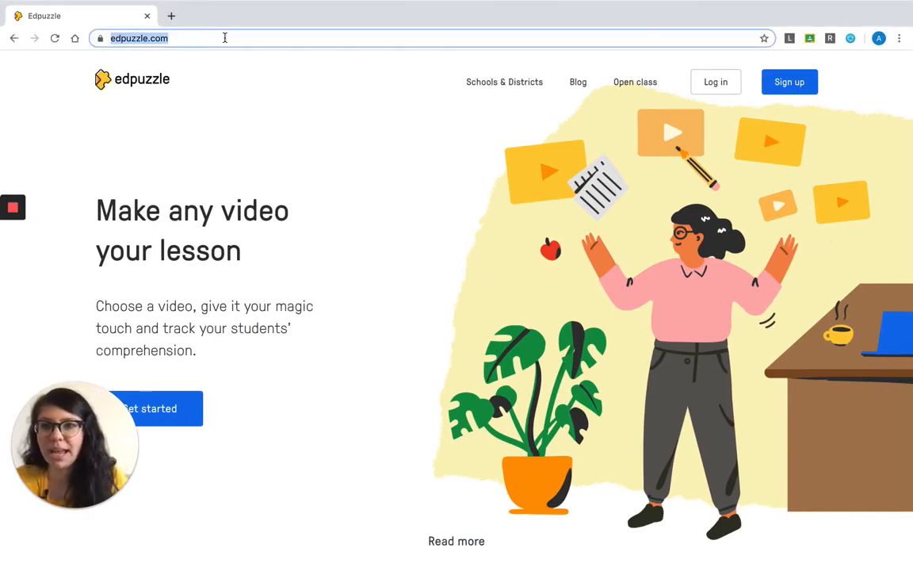
{"action": "key", "text": "ctrl+v"}
{"action": "key", "text": "Return"}
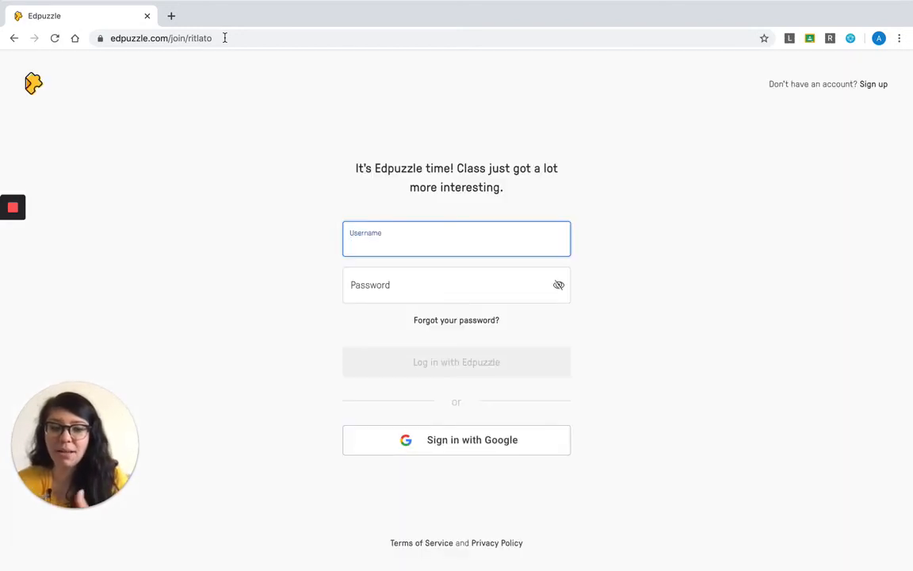
{"action": "left_click", "coordinate": [424, 450]}
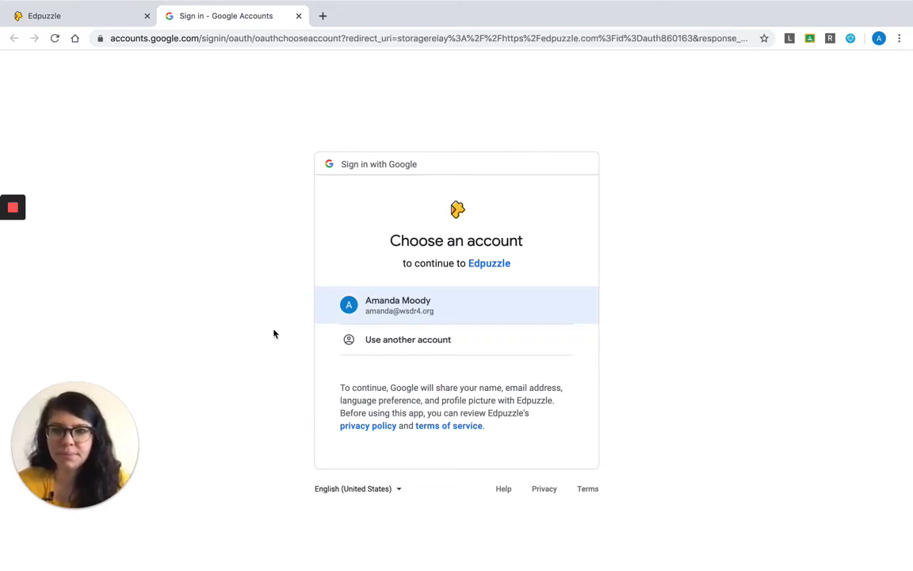
{"action": "left_click", "coordinate": [349, 304]}
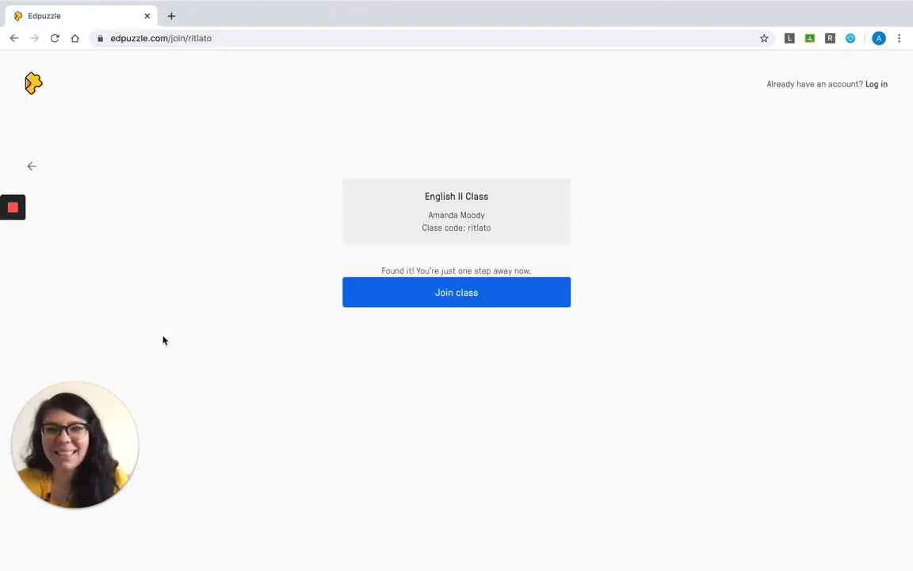
{"action": "left_click", "coordinate": [384, 298]}
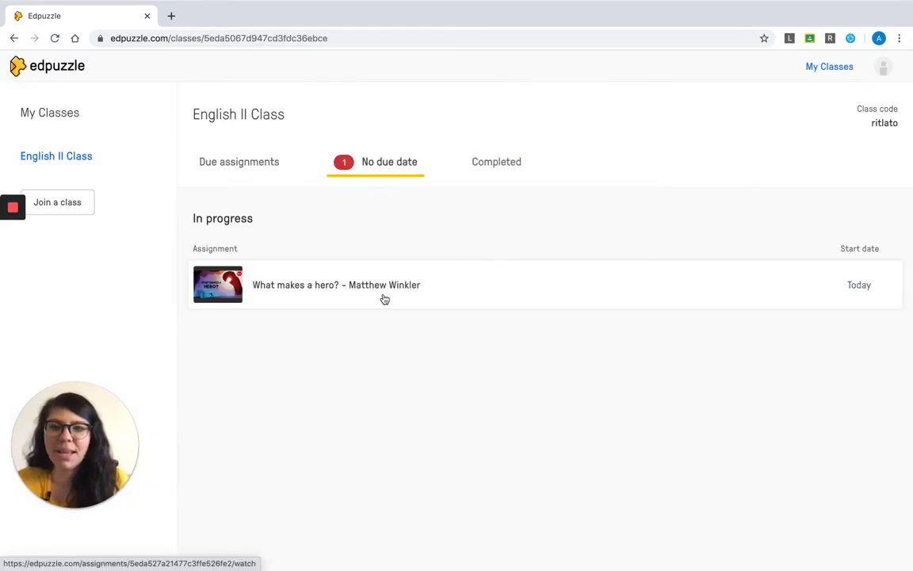
Start the What makes a hero? assignment as a student and submit "I don't know much." to the open-ended question
{"action": "left_click", "coordinate": [384, 298]}
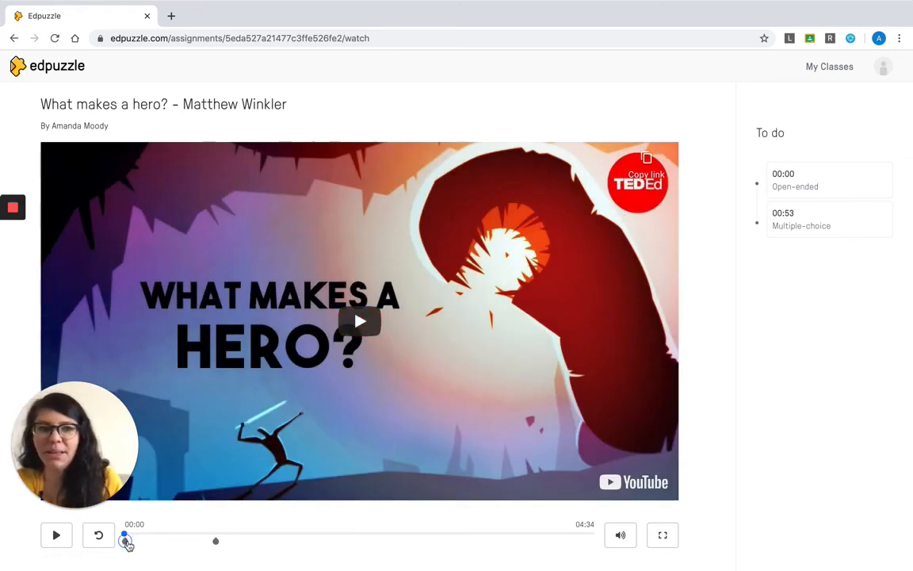
{"action": "left_click", "coordinate": [125, 536]}
{"action": "left_click", "coordinate": [63, 540]}
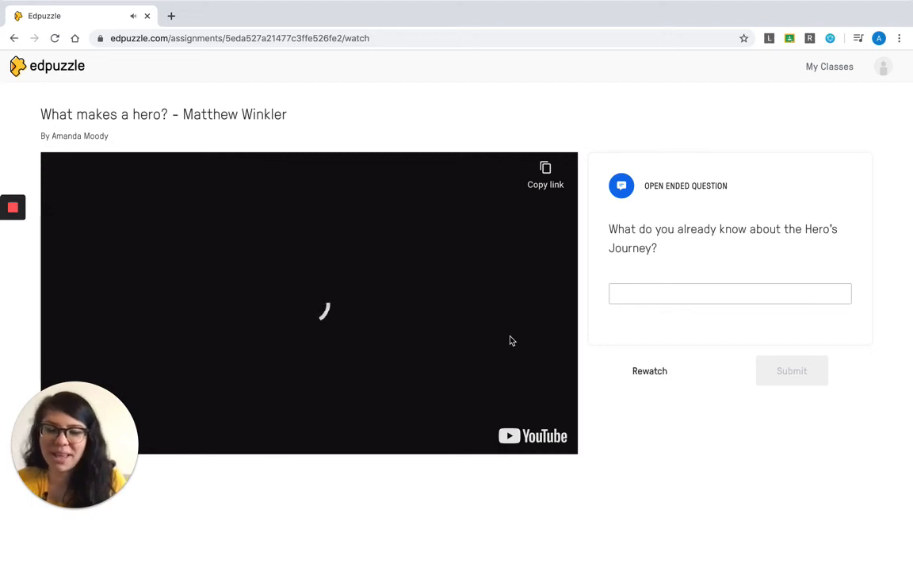
{"action": "left_click", "coordinate": [711, 296]}
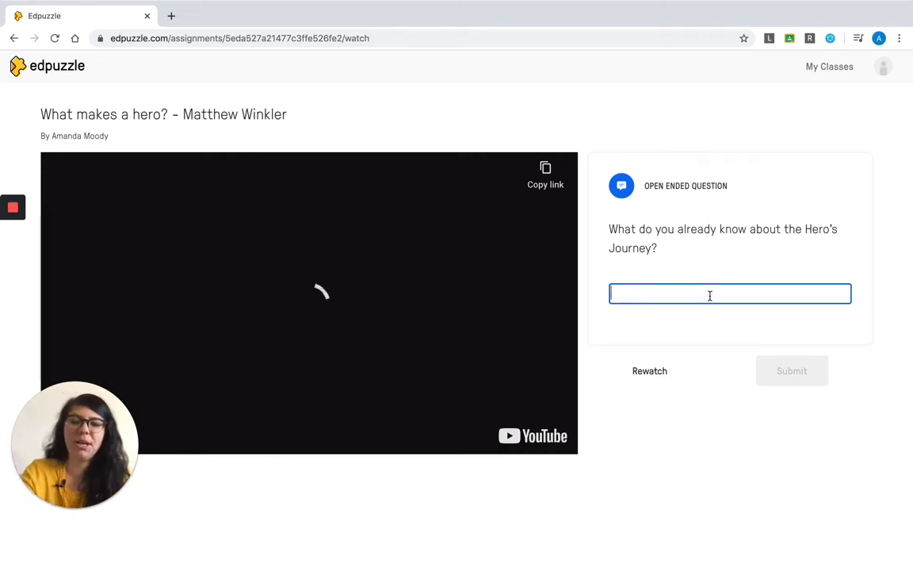
{"action": "type", "text": "I don't know much."}
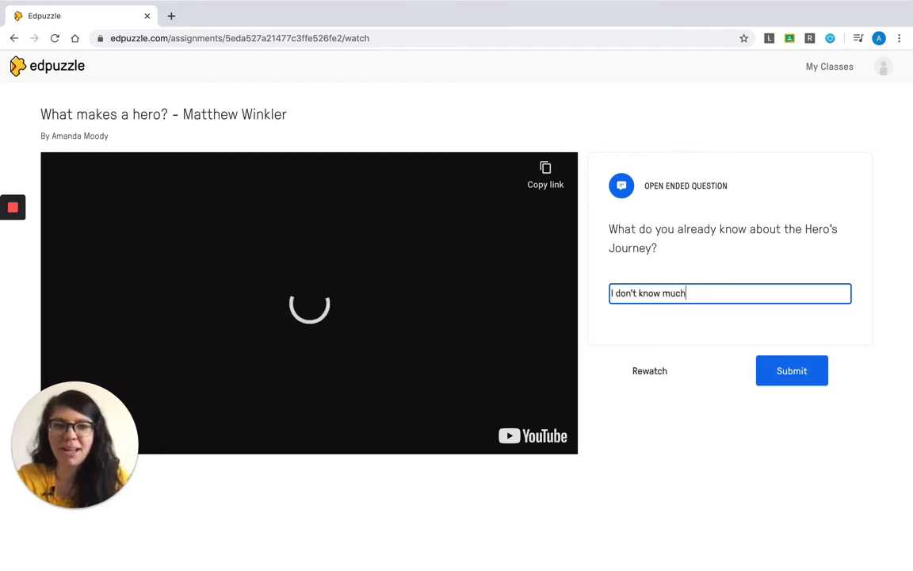
{"action": "left_click", "coordinate": [793, 373]}
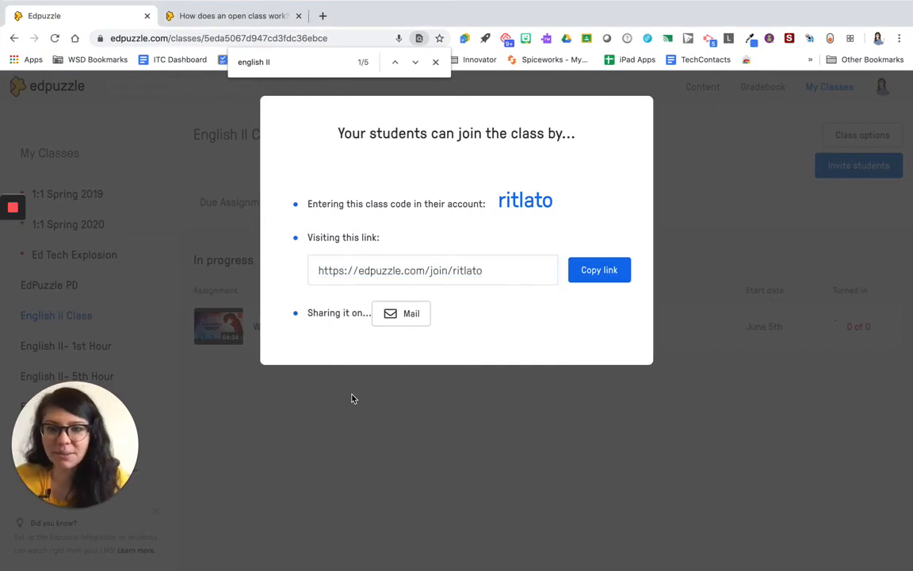
Return to the teacher window, close the invitation and check the student list of English II Class
{"action": "left_click", "coordinate": [722, 150]}
{"action": "left_click", "coordinate": [460, 204]}
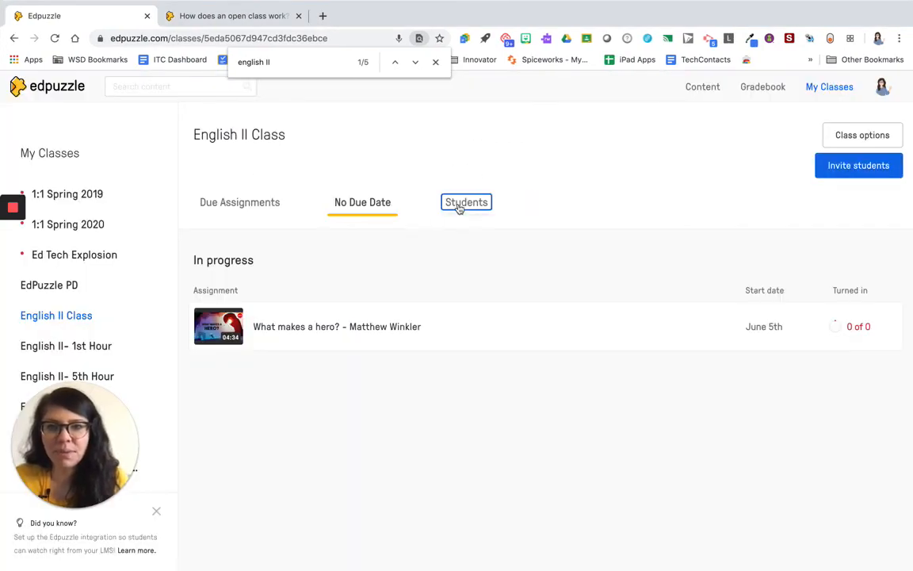
{"action": "left_click", "coordinate": [467, 400]}
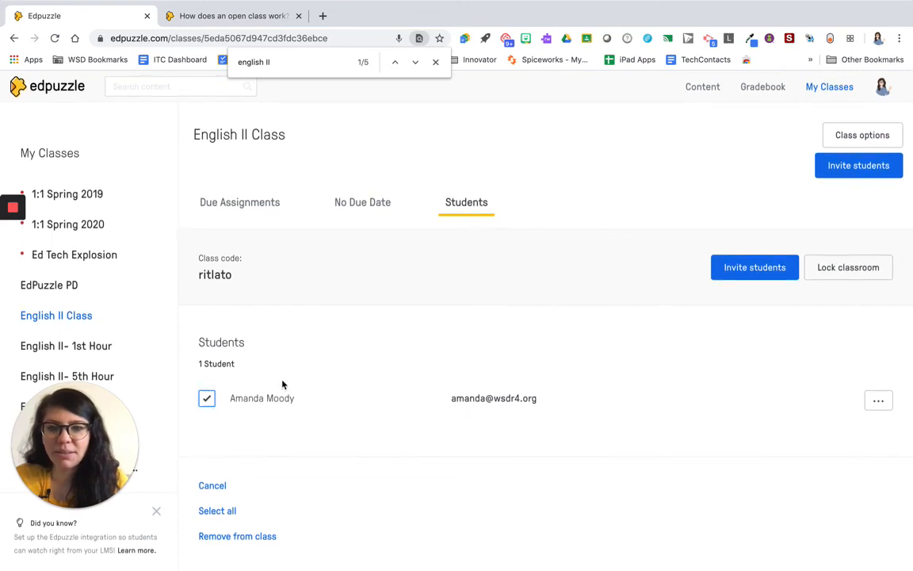
Open the What makes a hero? assignment and review the student's watch progress and answers
{"action": "left_click", "coordinate": [261, 204]}
{"action": "left_click", "coordinate": [306, 329]}
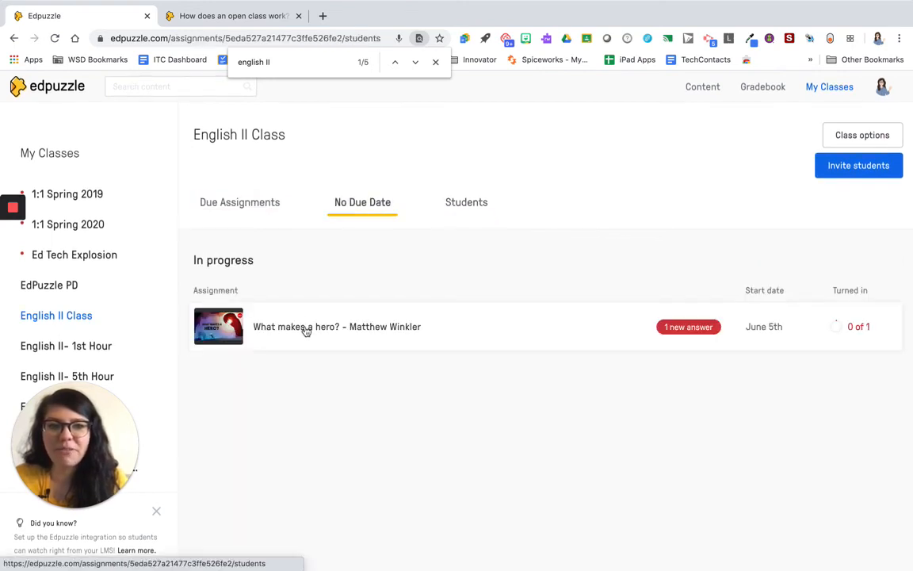
{"action": "scroll", "coordinate": [305, 341], "scroll_direction": "down", "scroll_amount": 1}
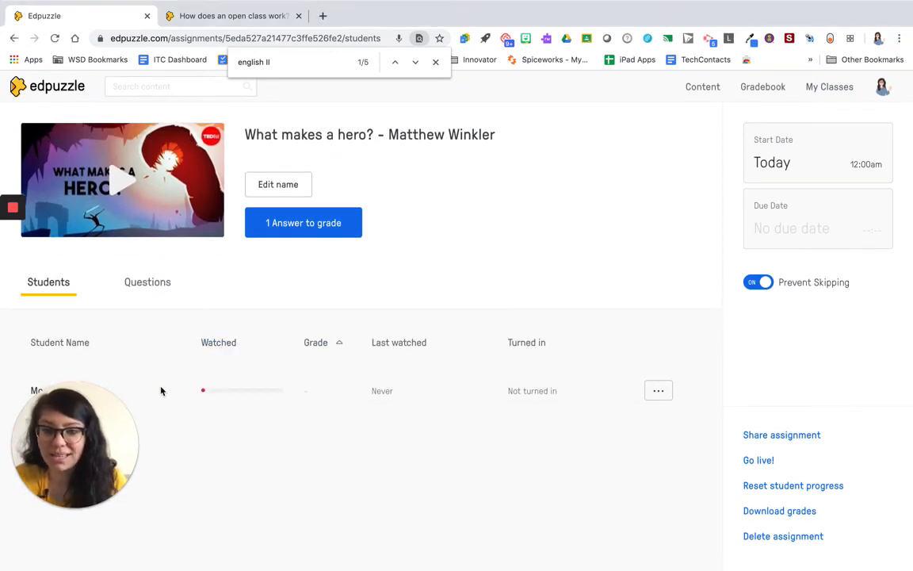
{"action": "left_click", "coordinate": [315, 393]}
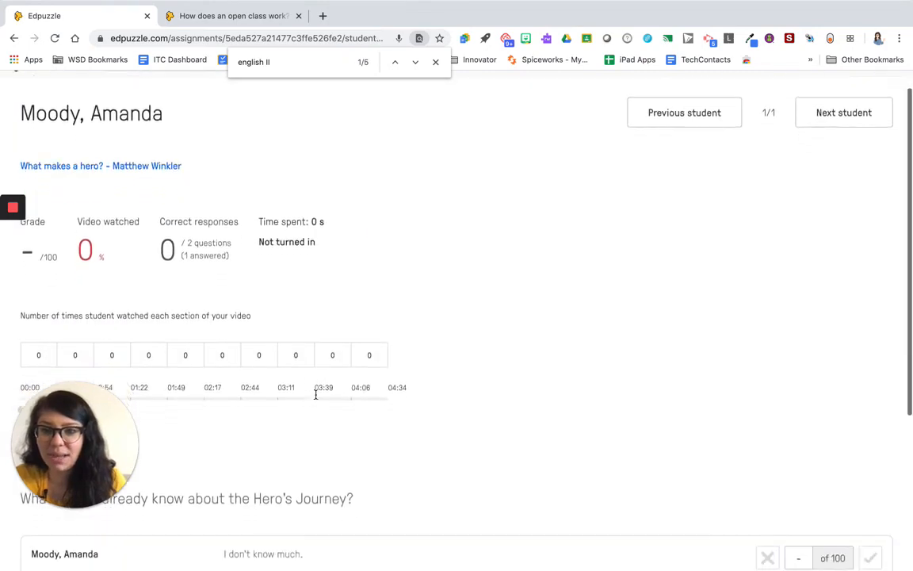
{"action": "scroll", "coordinate": [316, 395], "scroll_direction": "down", "scroll_amount": 3}
{"action": "scroll", "coordinate": [316, 396], "scroll_direction": "up", "scroll_amount": 4}
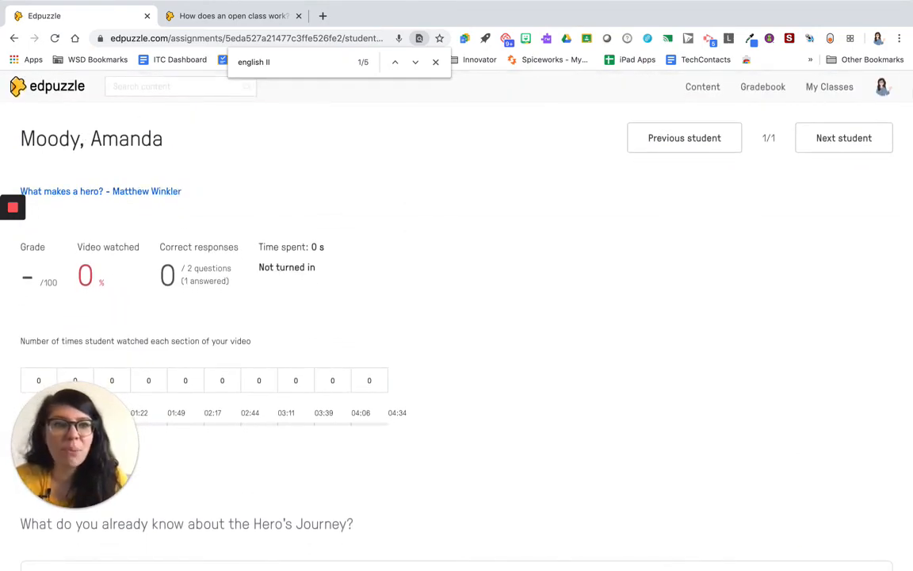
Open the Blended Learning: Making it Work in Your Classroom assignment in the 1:1 Spring 2019 class and review the students' watch progress
{"action": "left_click", "coordinate": [834, 88]}
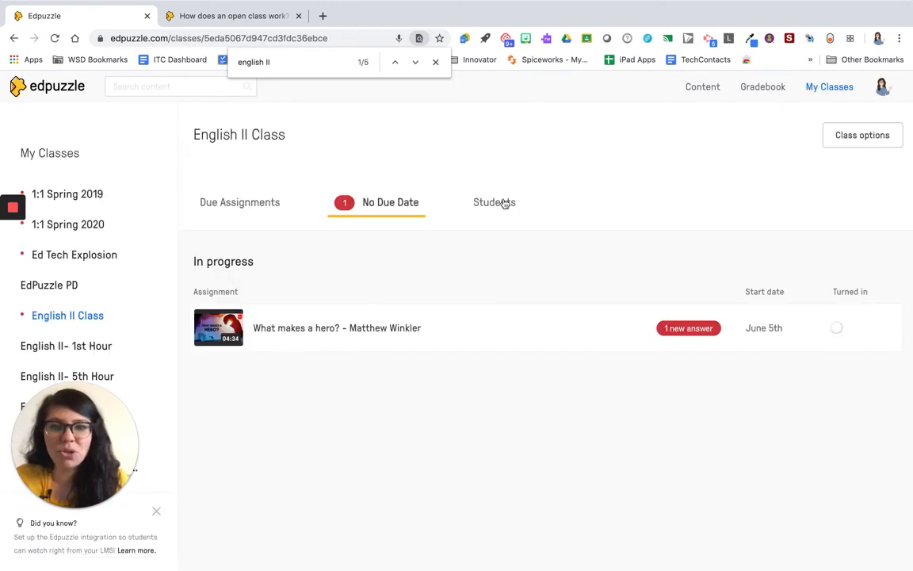
{"action": "scroll", "coordinate": [146, 244], "scroll_direction": "down", "scroll_amount": 1}
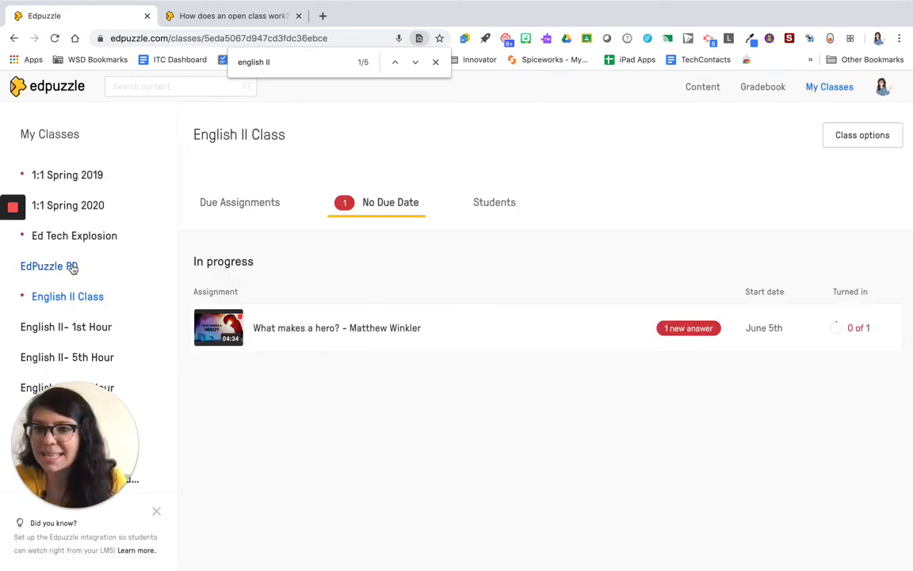
{"action": "left_click", "coordinate": [82, 174]}
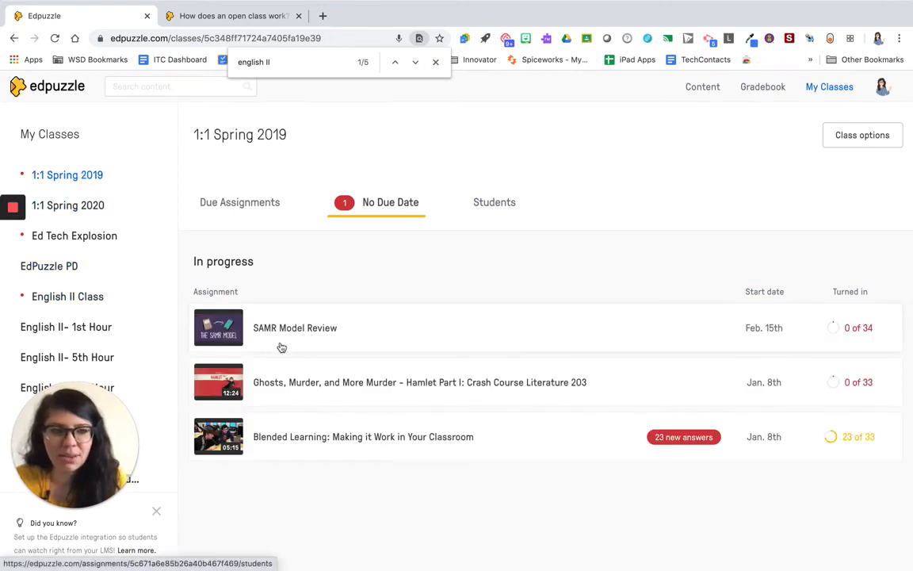
{"action": "left_click", "coordinate": [444, 441]}
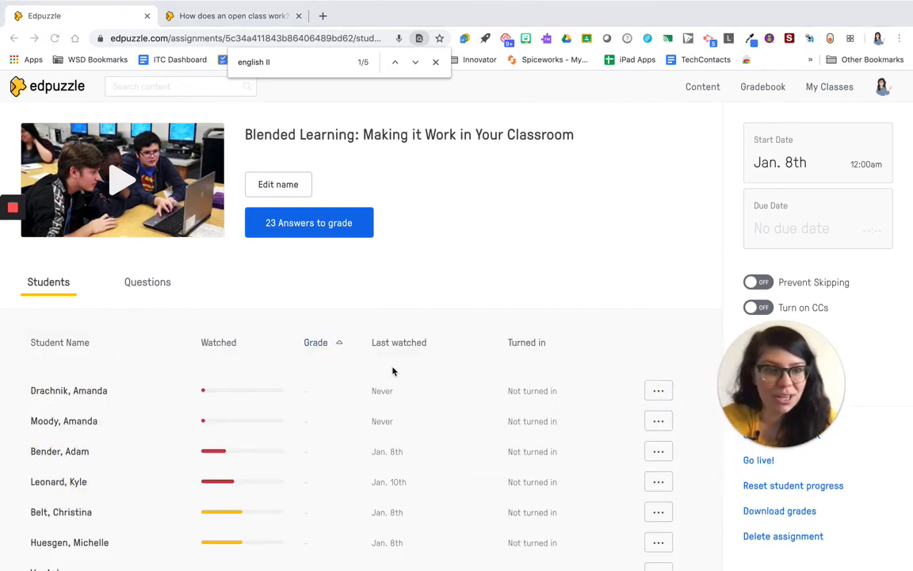
{"action": "scroll", "coordinate": [393, 370], "scroll_direction": "down", "scroll_amount": 5}
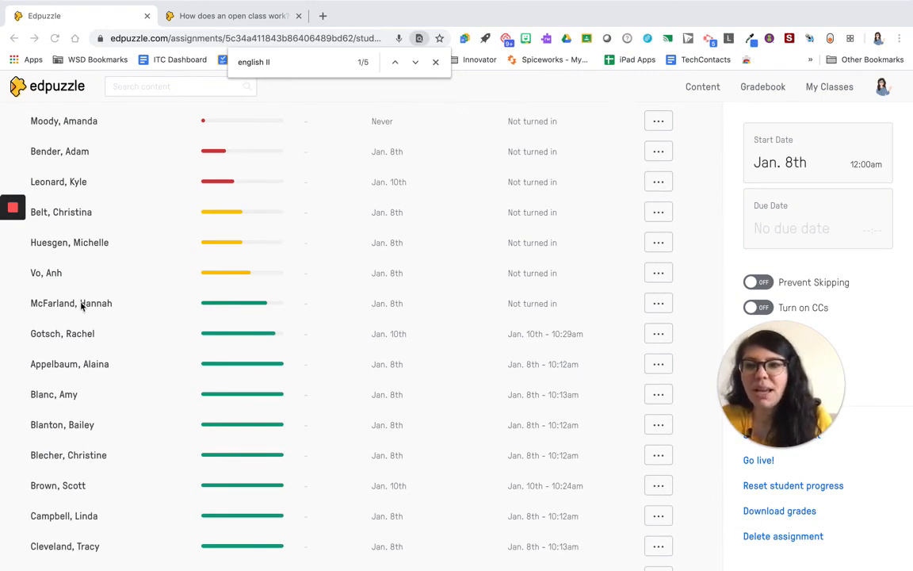
Open the results of the student with 80% watched and examine the viewed video sections and question responses
{"action": "left_click", "coordinate": [183, 302]}
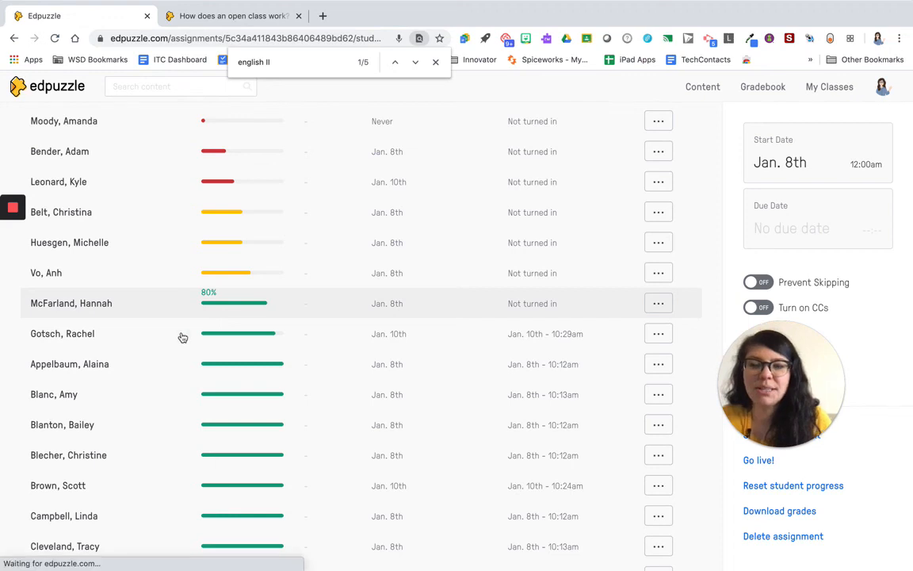
{"action": "scroll", "coordinate": [172, 302], "scroll_direction": "down", "scroll_amount": 1}
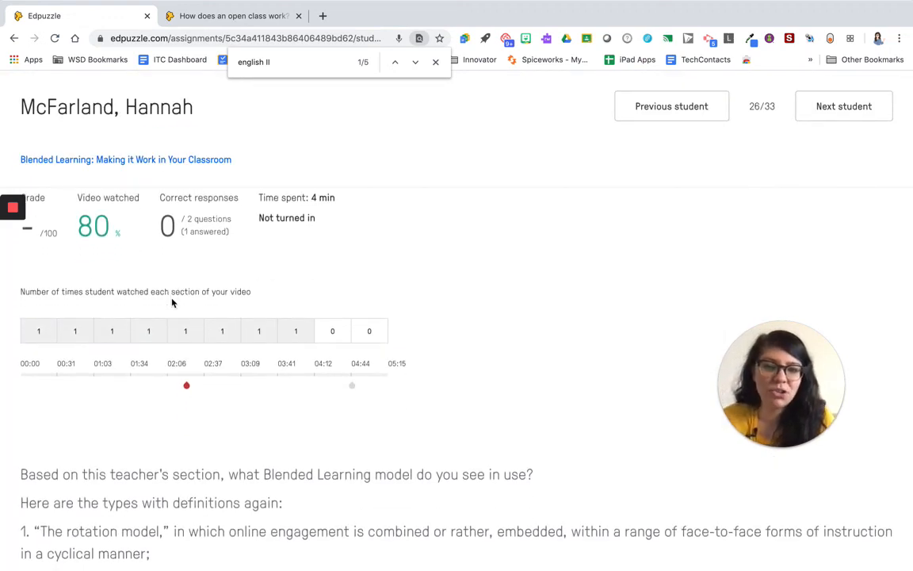
{"action": "scroll", "coordinate": [358, 393], "scroll_direction": "down", "scroll_amount": 9}
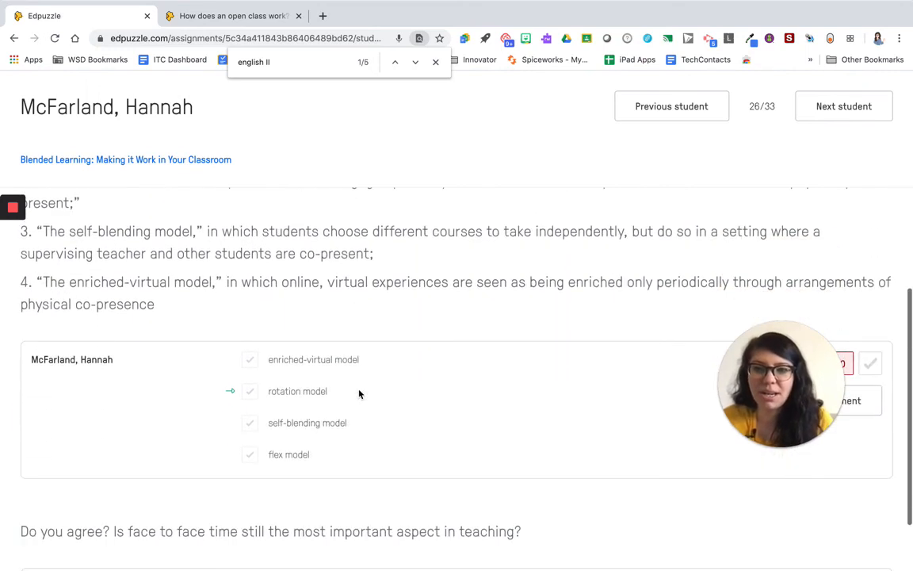
Examine the scoring of the student's Blended Learning model answer and the remaining open question
{"action": "scroll", "coordinate": [358, 394], "scroll_direction": "down", "scroll_amount": 2}
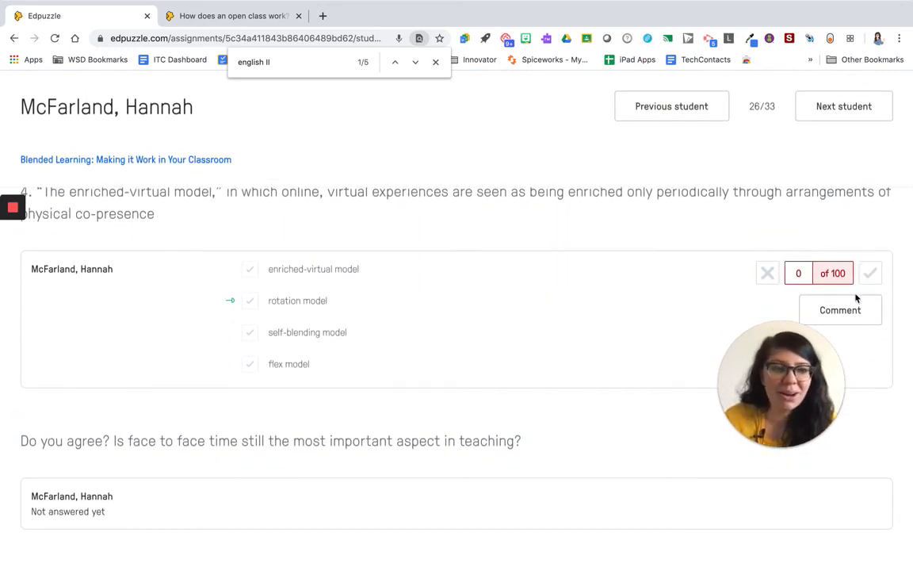
{"action": "scroll", "coordinate": [269, 327], "scroll_direction": "up", "scroll_amount": 10}
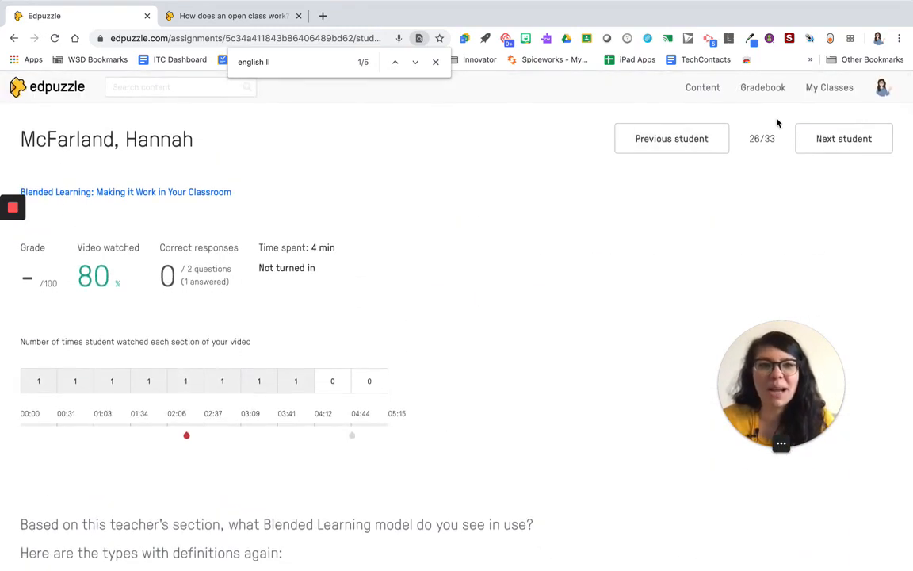
Open the gradebook and look through the classes available for viewing grades
{"action": "left_click", "coordinate": [770, 87]}
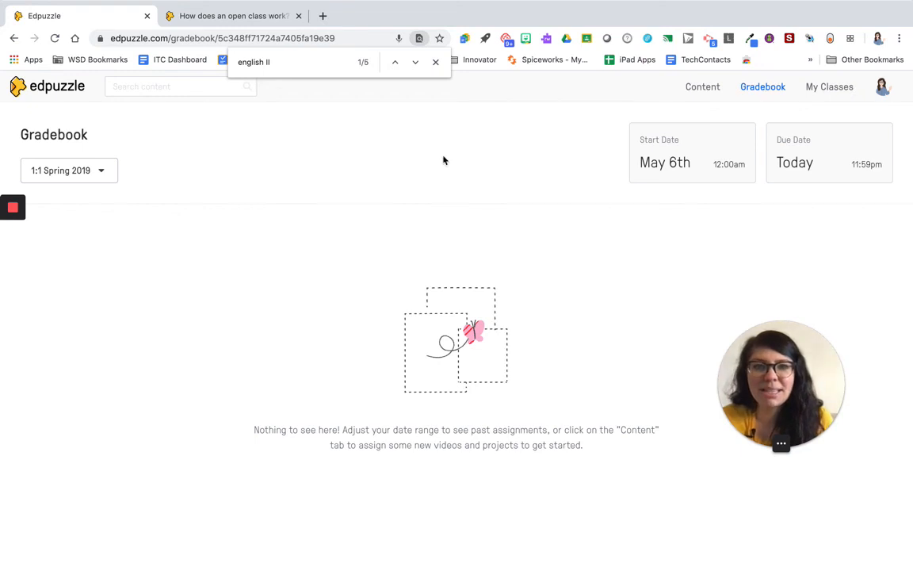
{"action": "left_click", "coordinate": [99, 175]}
{"action": "scroll", "coordinate": [102, 276], "scroll_direction": "down", "scroll_amount": 5}
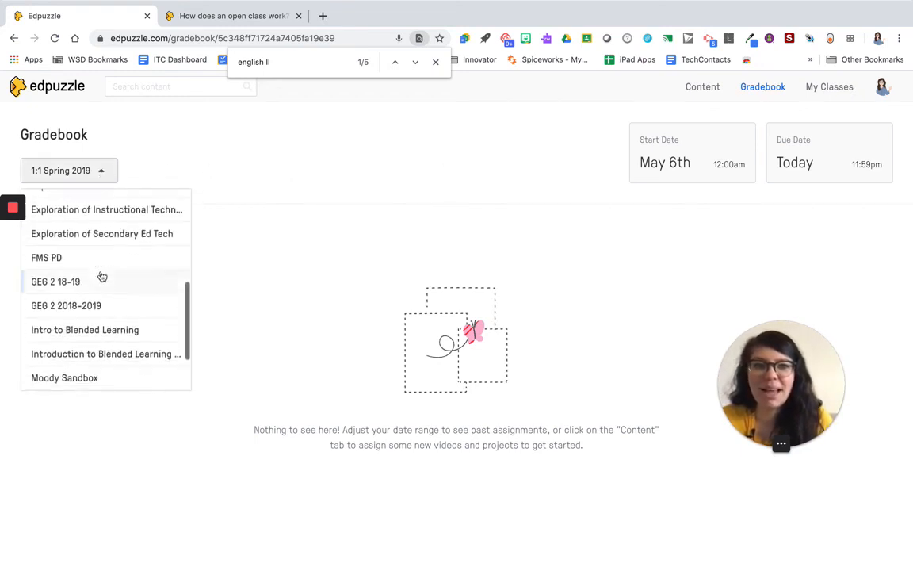
{"action": "scroll", "coordinate": [102, 276], "scroll_direction": "up", "scroll_amount": 5}
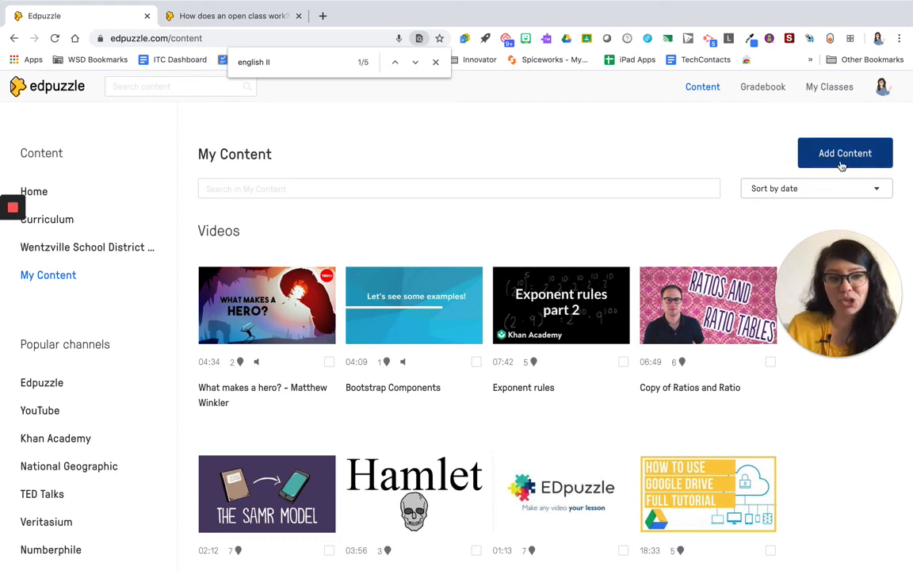
Display the options for adding new content in My Content
{"action": "left_click_drag", "start_coordinate": [822, 273], "coordinate": [228, 267]}
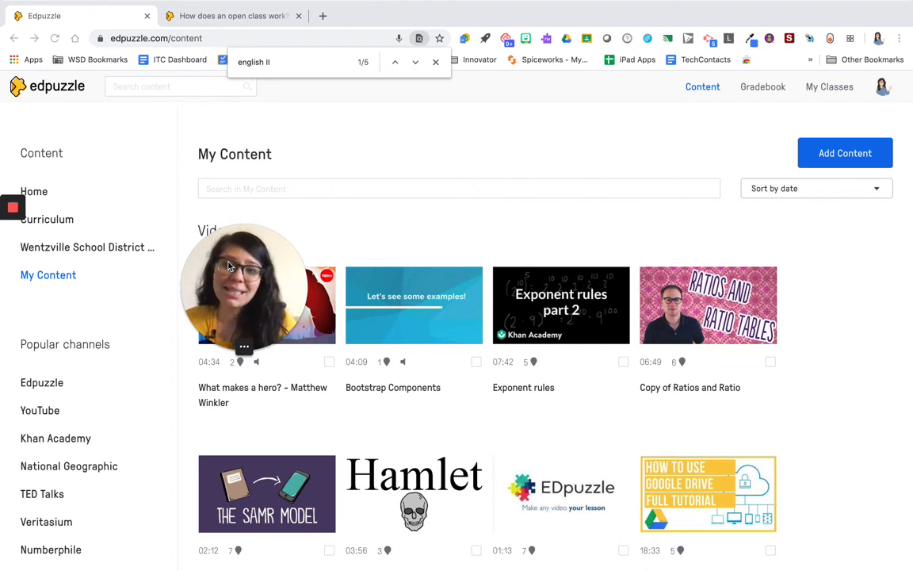
{"action": "left_click", "coordinate": [842, 156]}
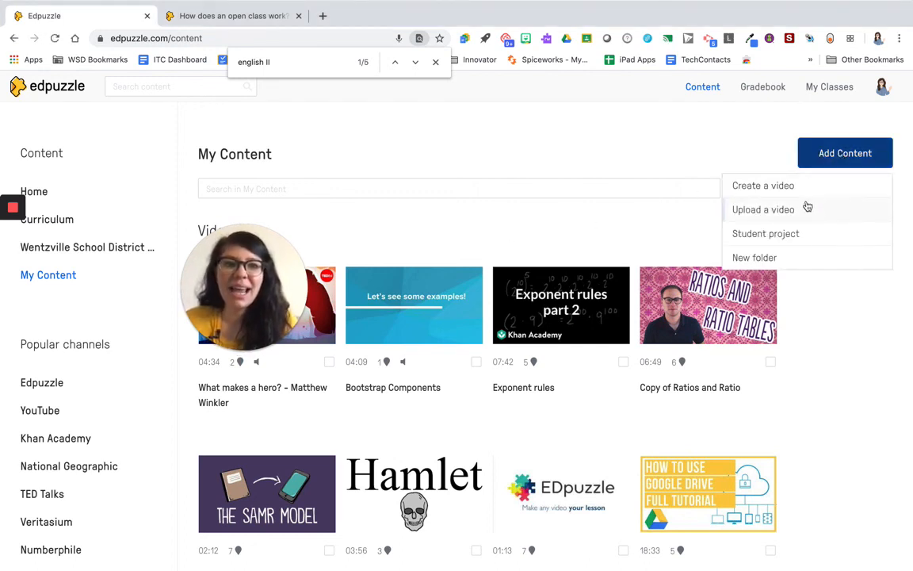